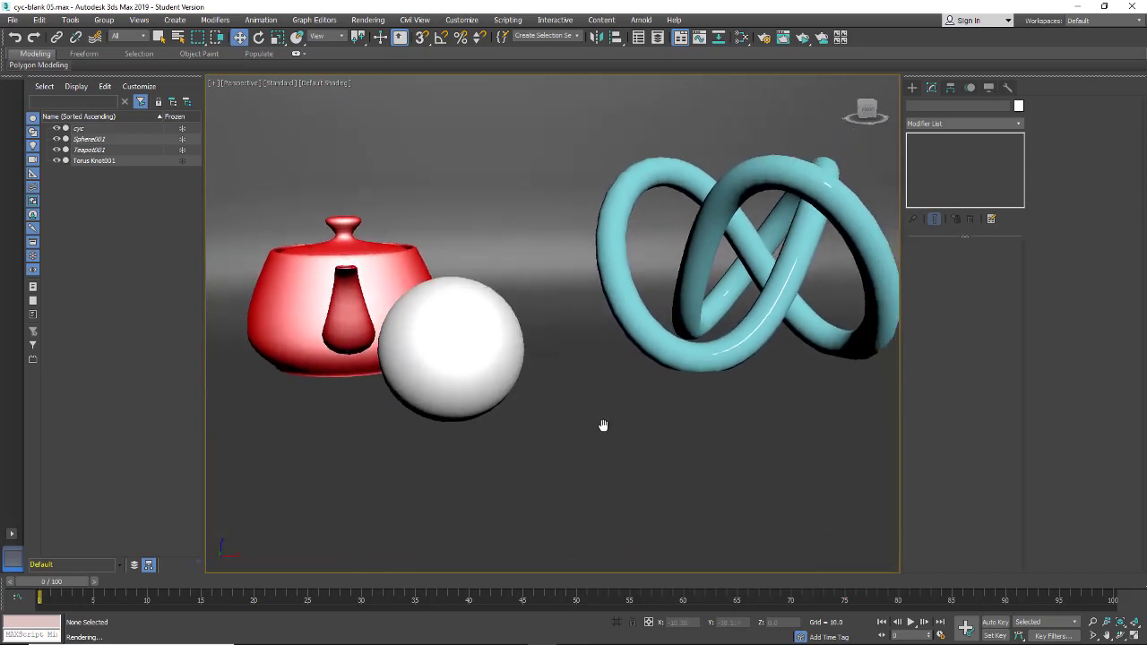
- Check the Arnold render setup and render the Perspective view of the teapot, sphere and torus knot in production mode
alt+middle_drag(603, 429, 619, 447)
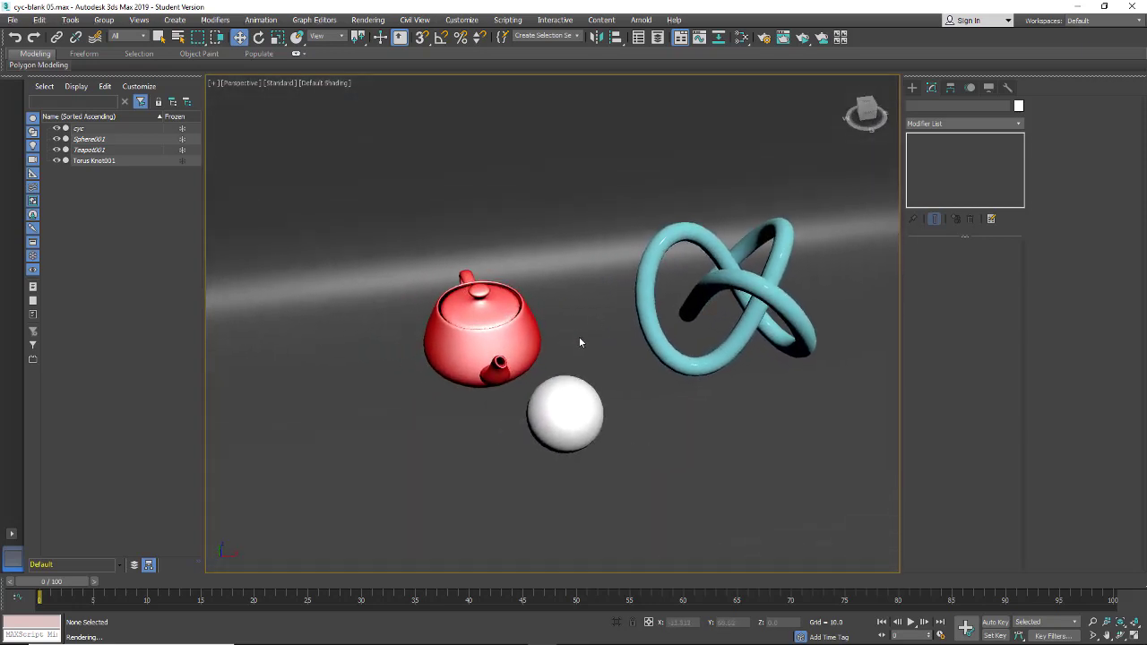
click(765, 40)
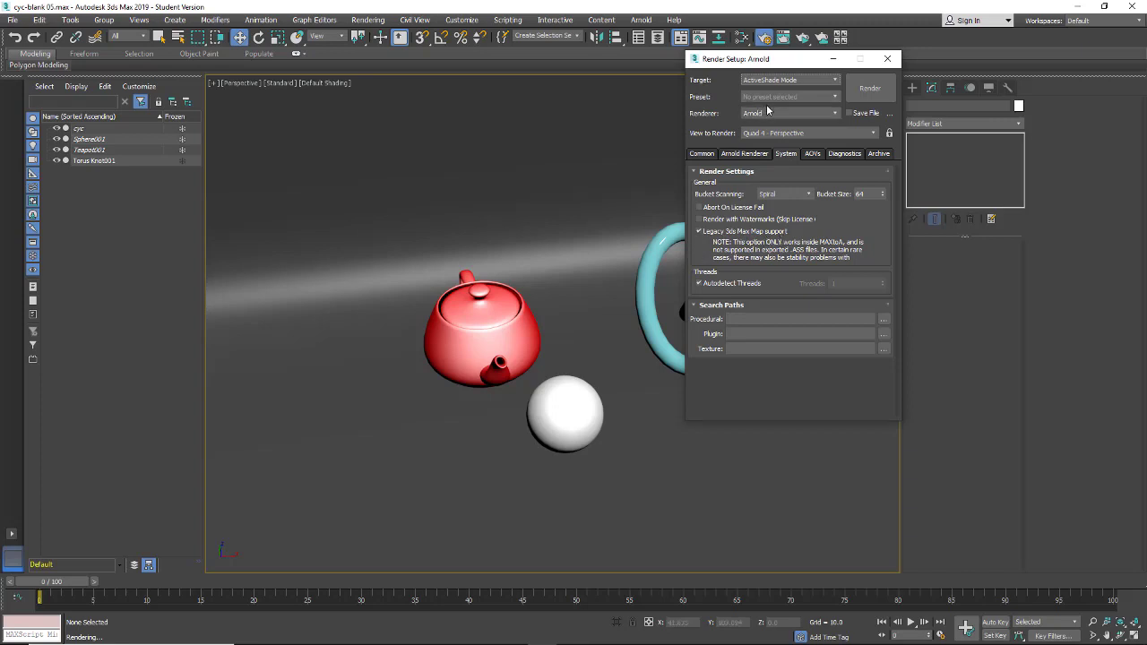
click(887, 59)
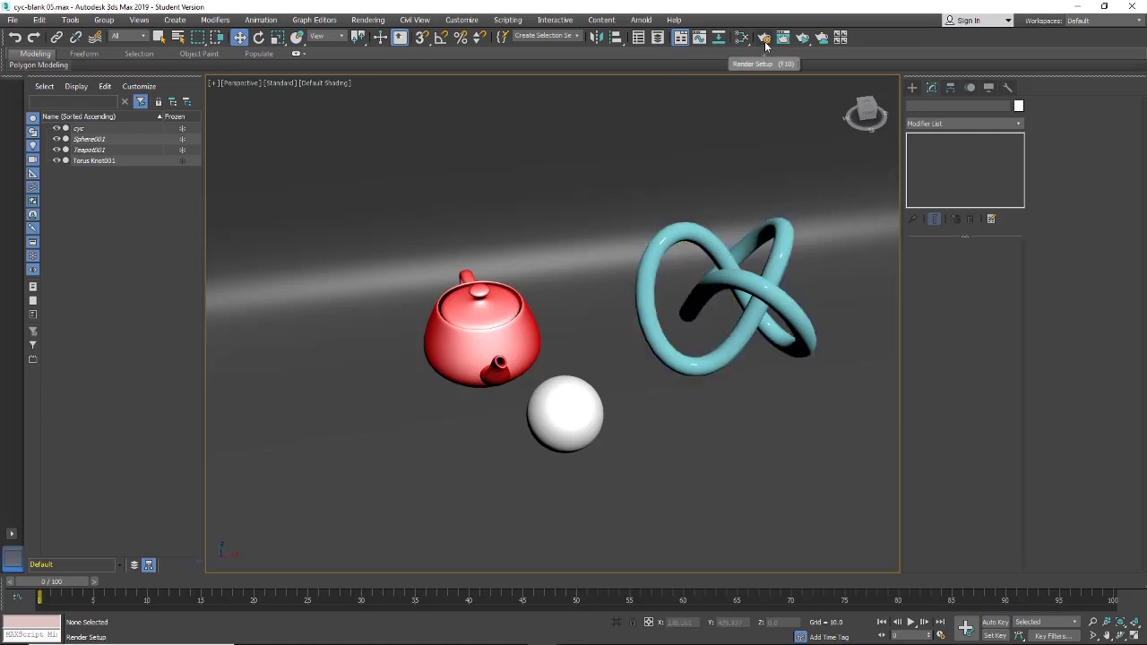
mouse_move(805, 47)
mouse_down()
mouse_move(804, 96)
mouse_move(800, 57)
mouse_up()
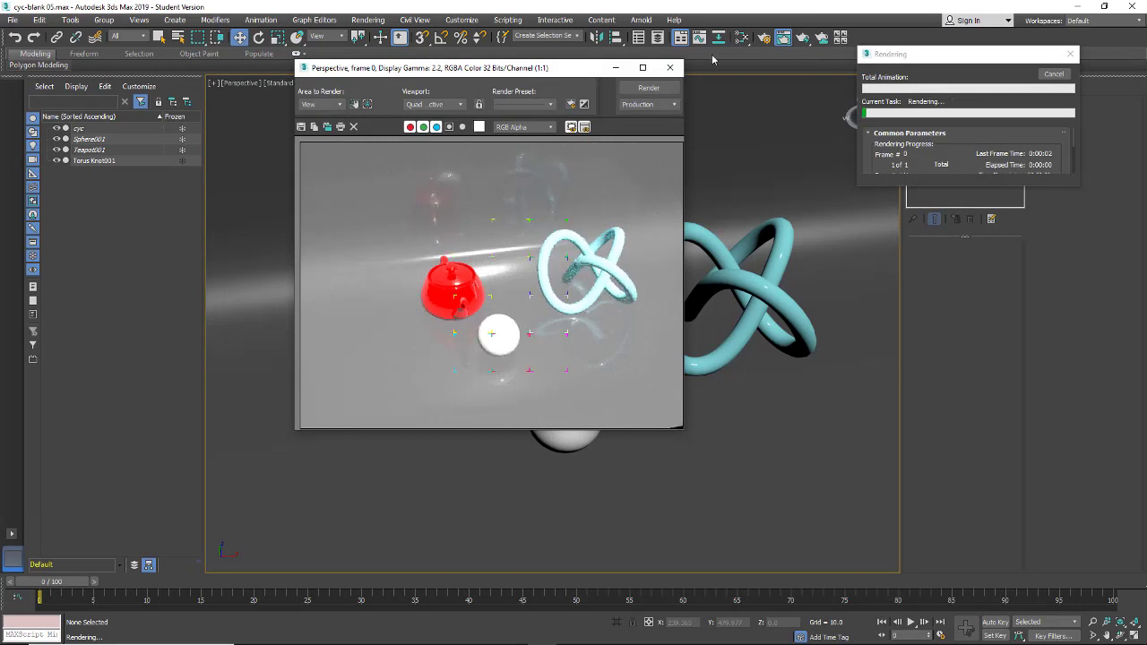
click(762, 40)
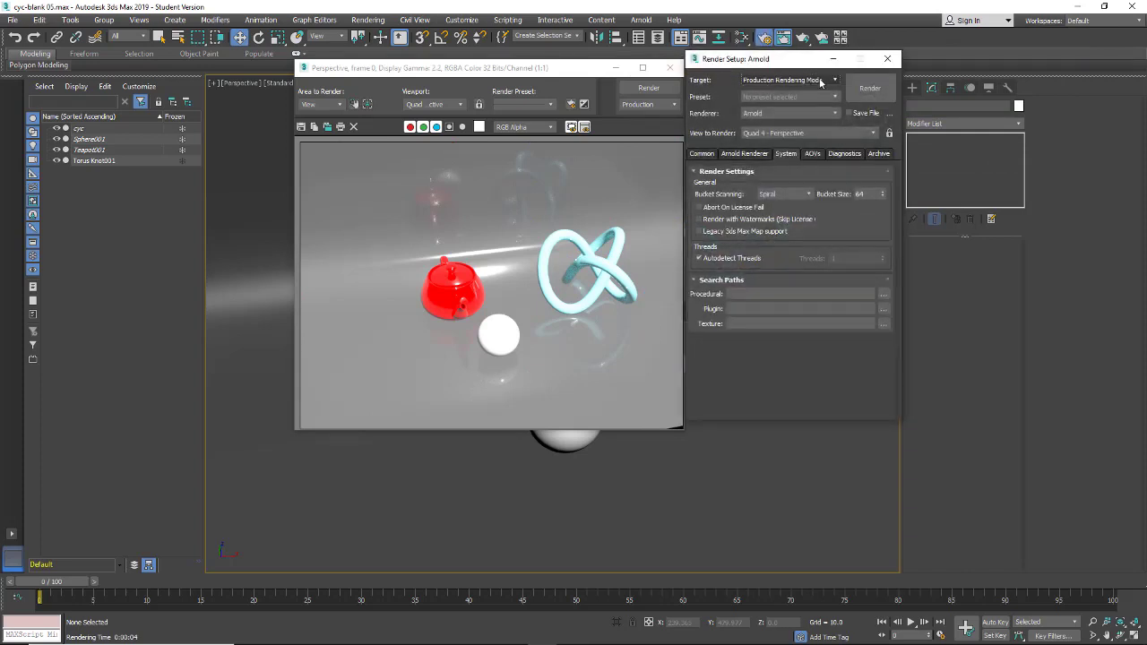
click(887, 59)
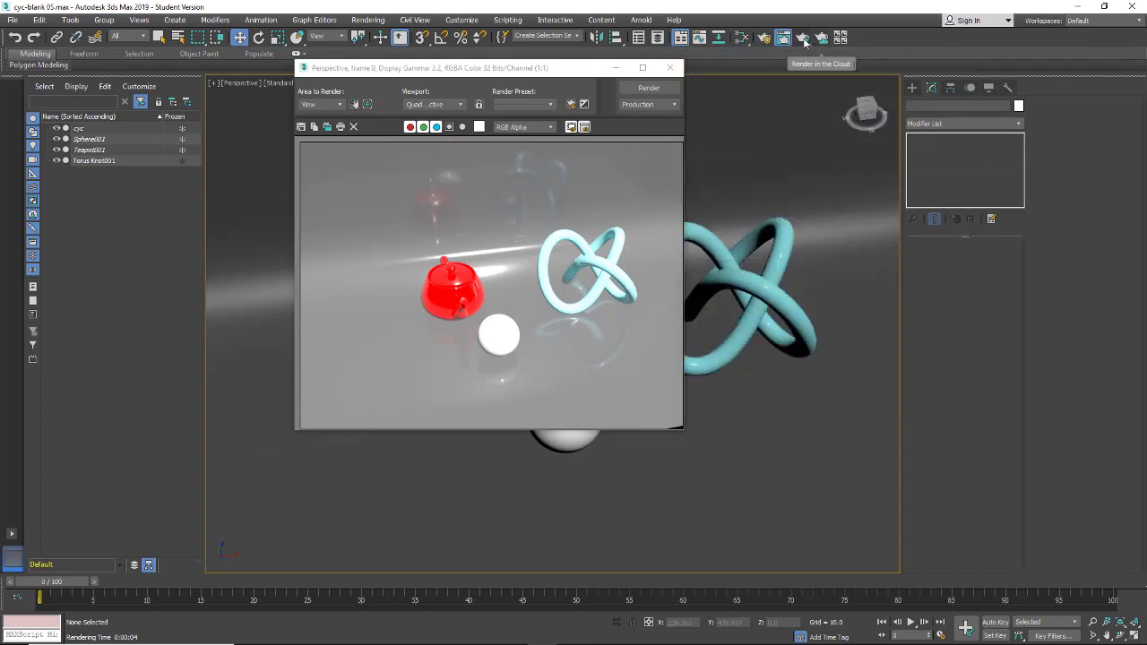
- Preview the unlit scene with an ActiveShade render kept beside the objects, dismiss the production render, and close the preview
drag(804, 41, 803, 93)
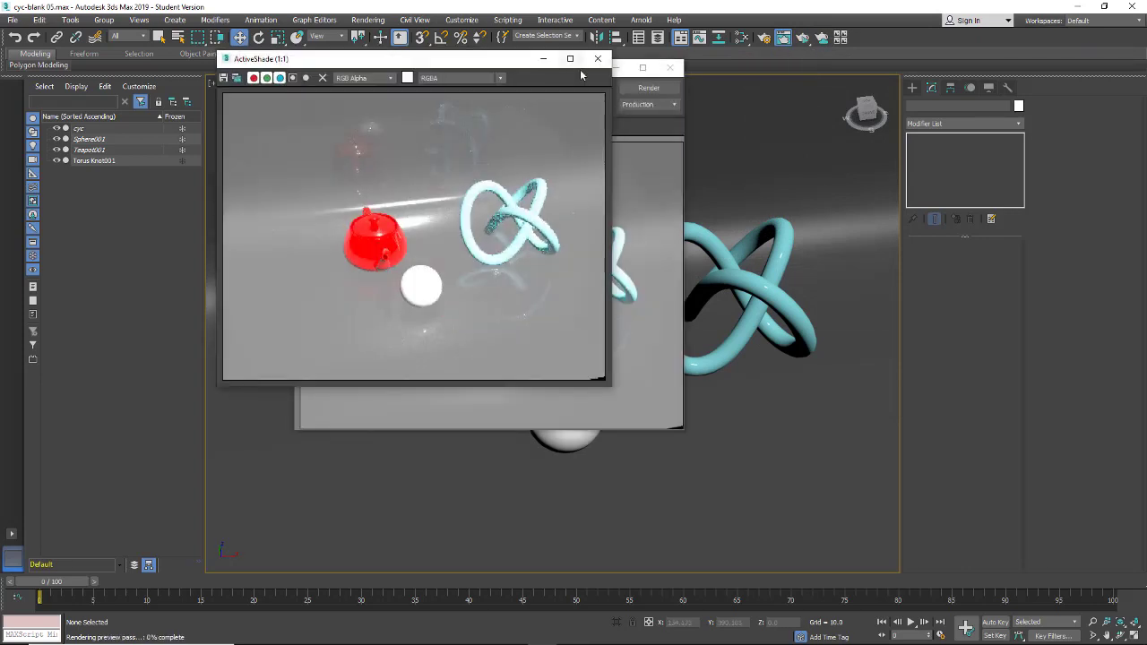
click(672, 69)
double_click(484, 60)
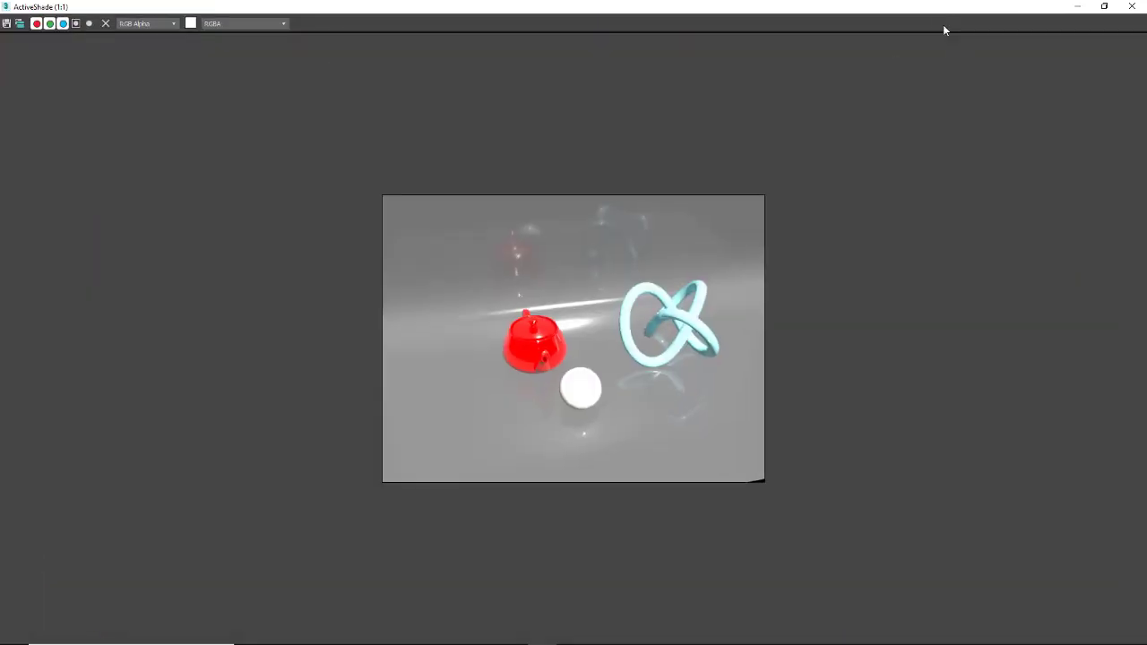
drag(919, 14, 224, 62)
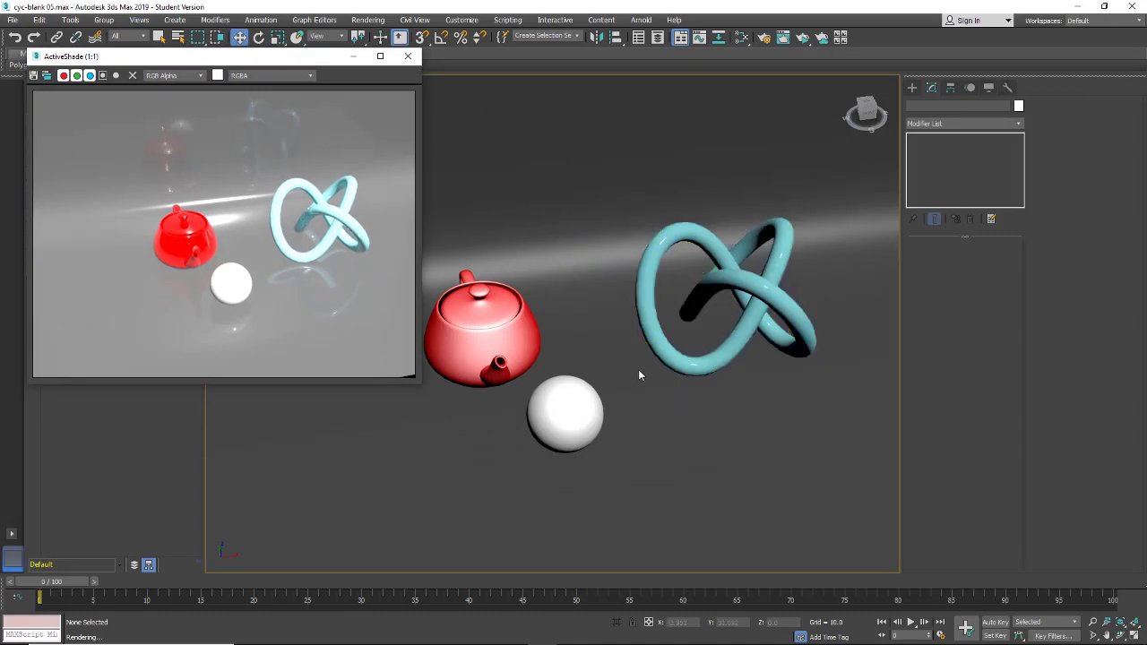
middle_drag(632, 383, 757, 384)
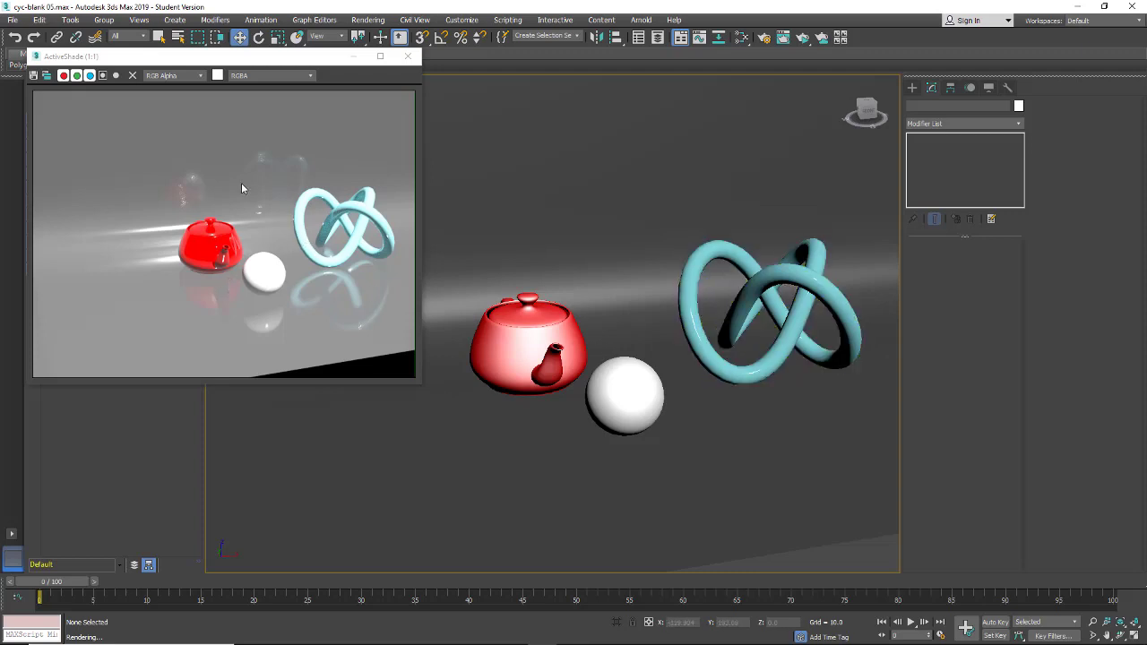
click(408, 57)
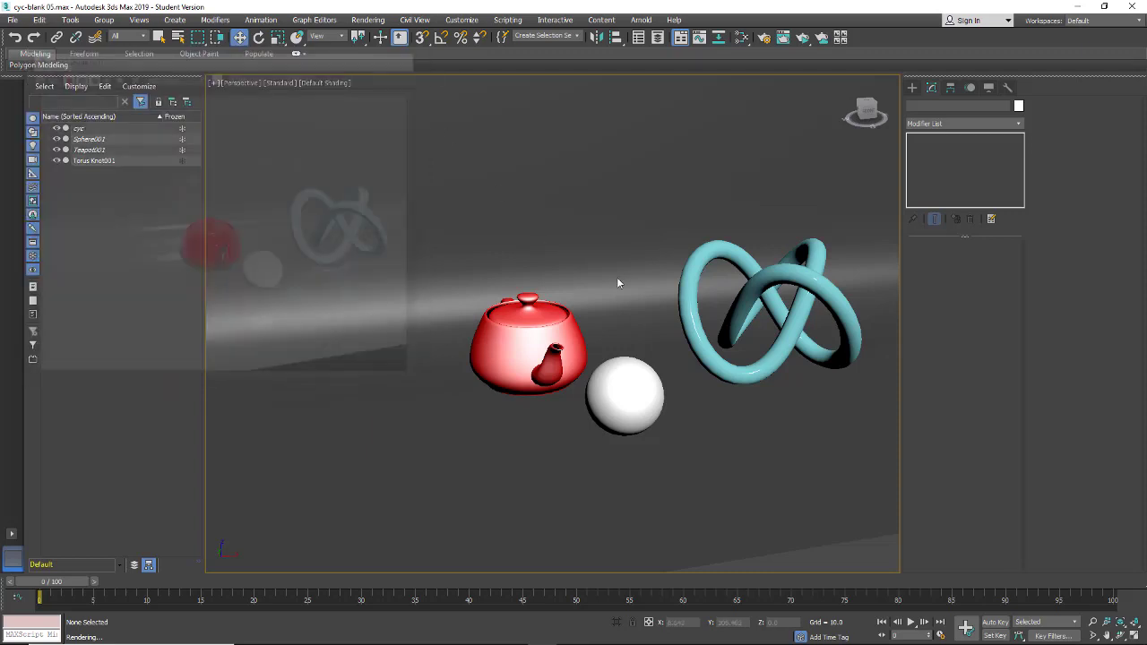
- Create an Arnold light on the floor between the sphere and the torus knot
middle_drag(624, 312, 592, 338)
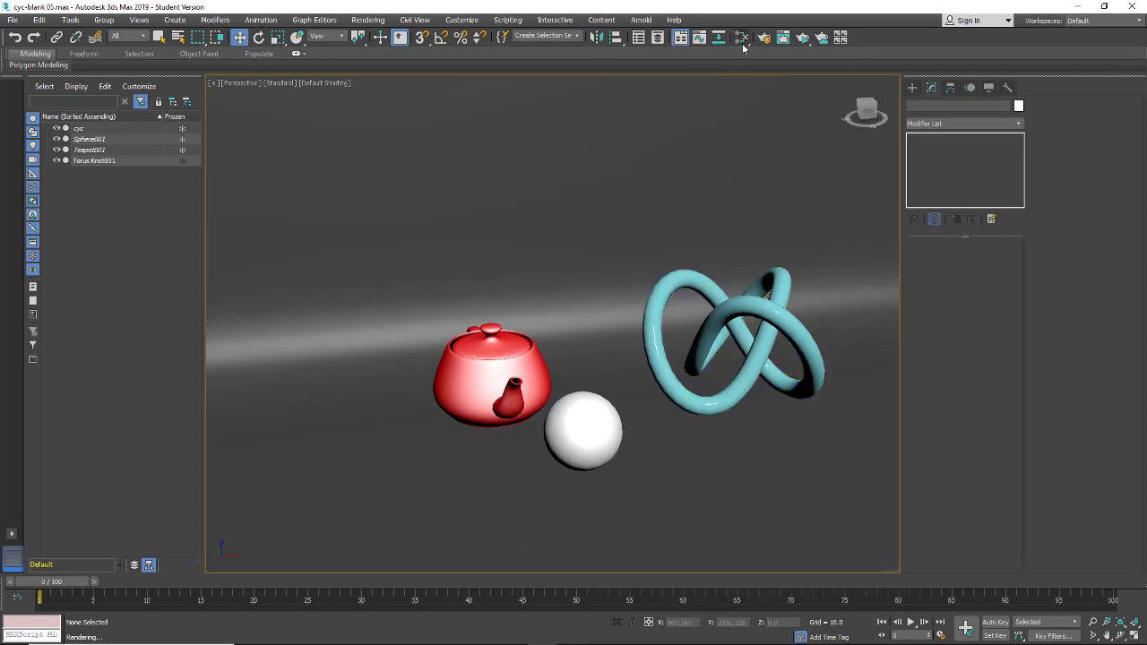
click(912, 88)
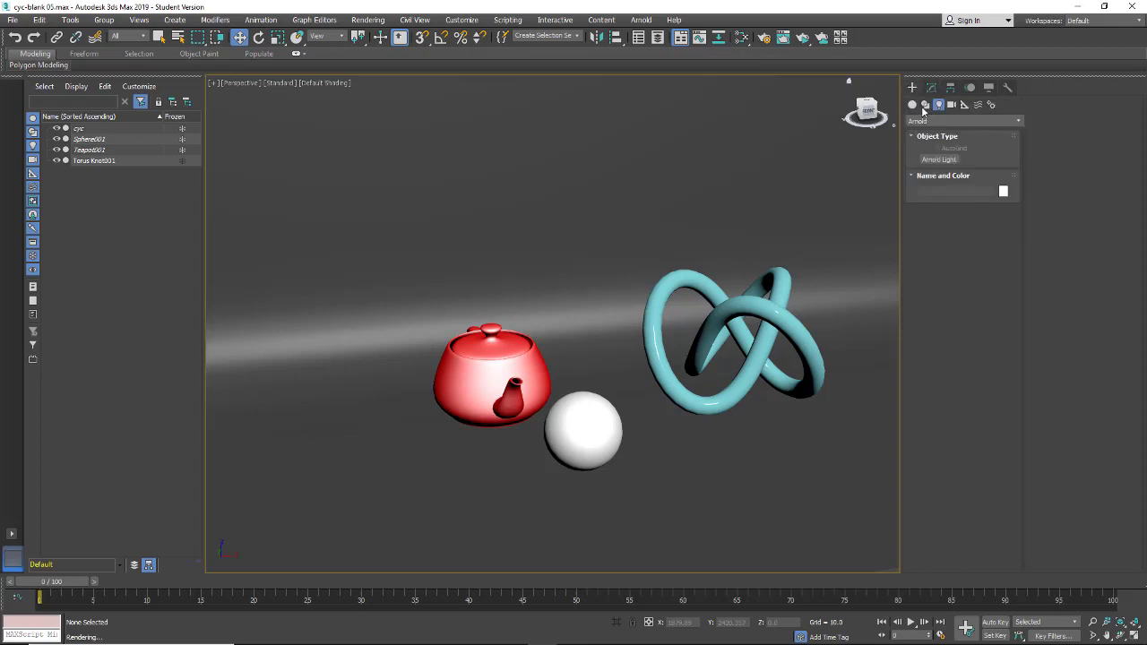
click(935, 121)
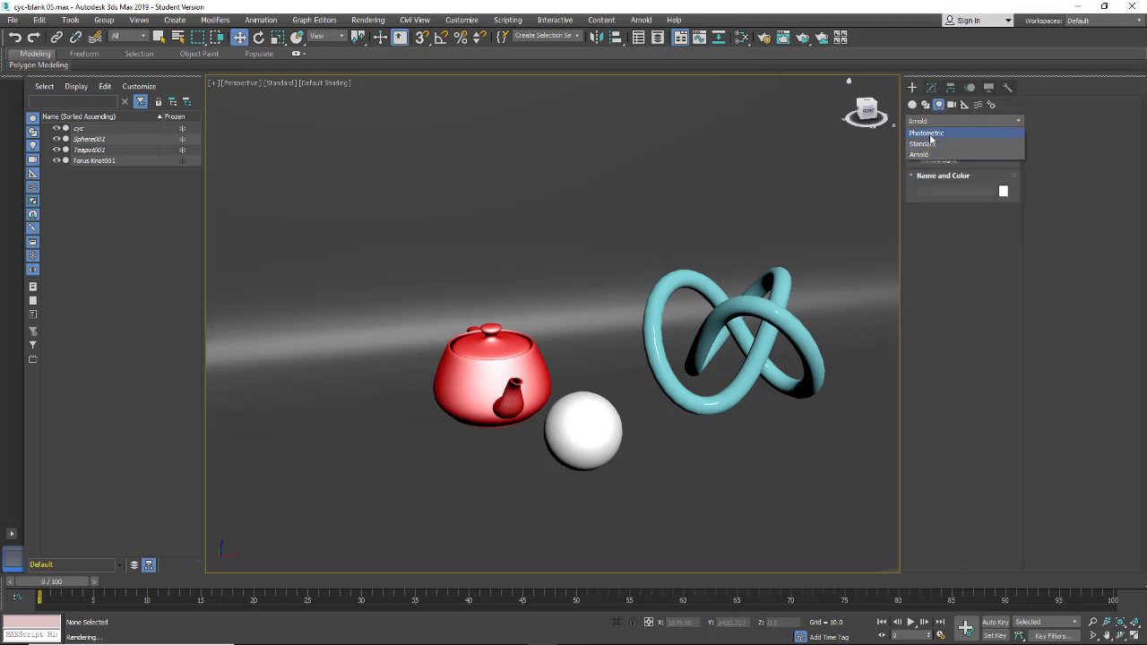
click(916, 155)
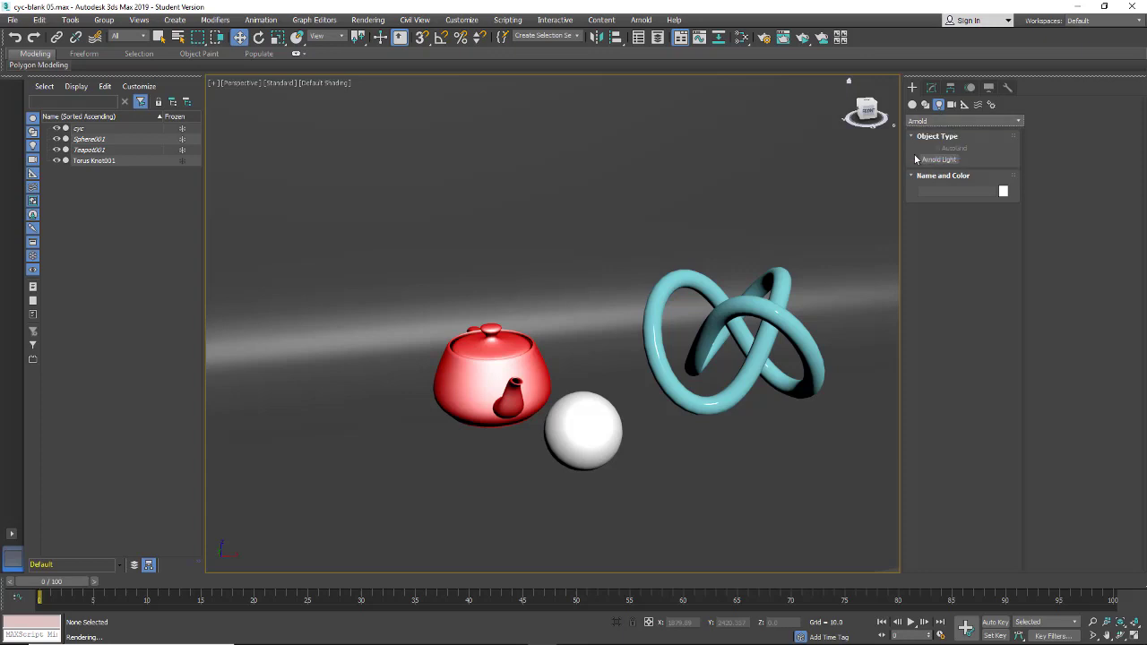
click(939, 159)
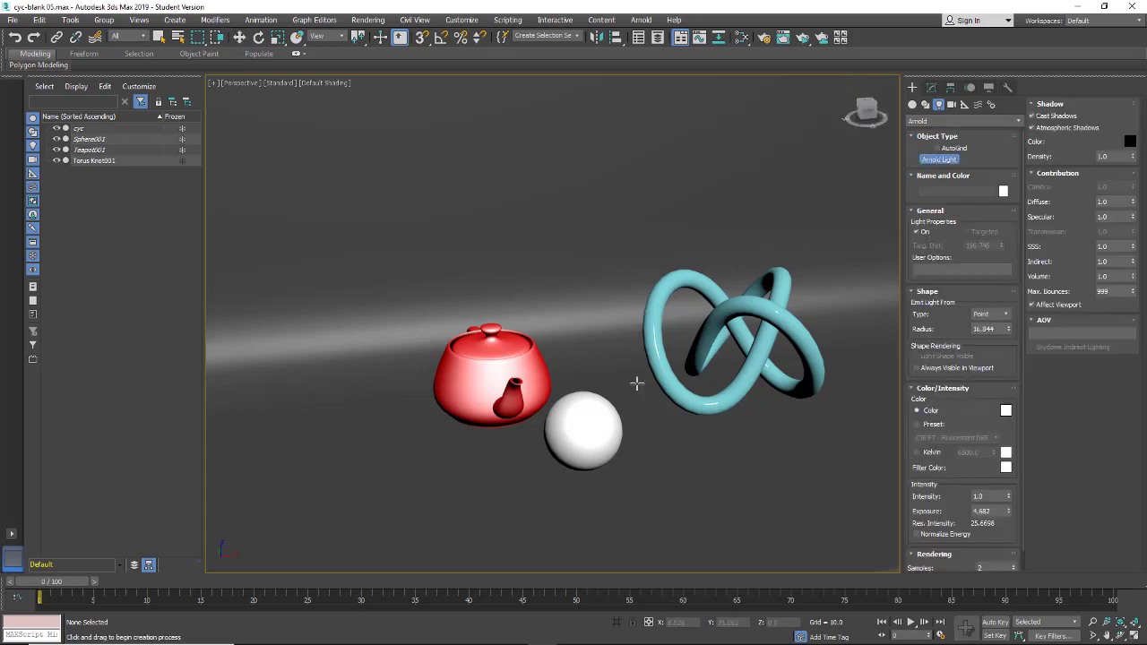
click(618, 380)
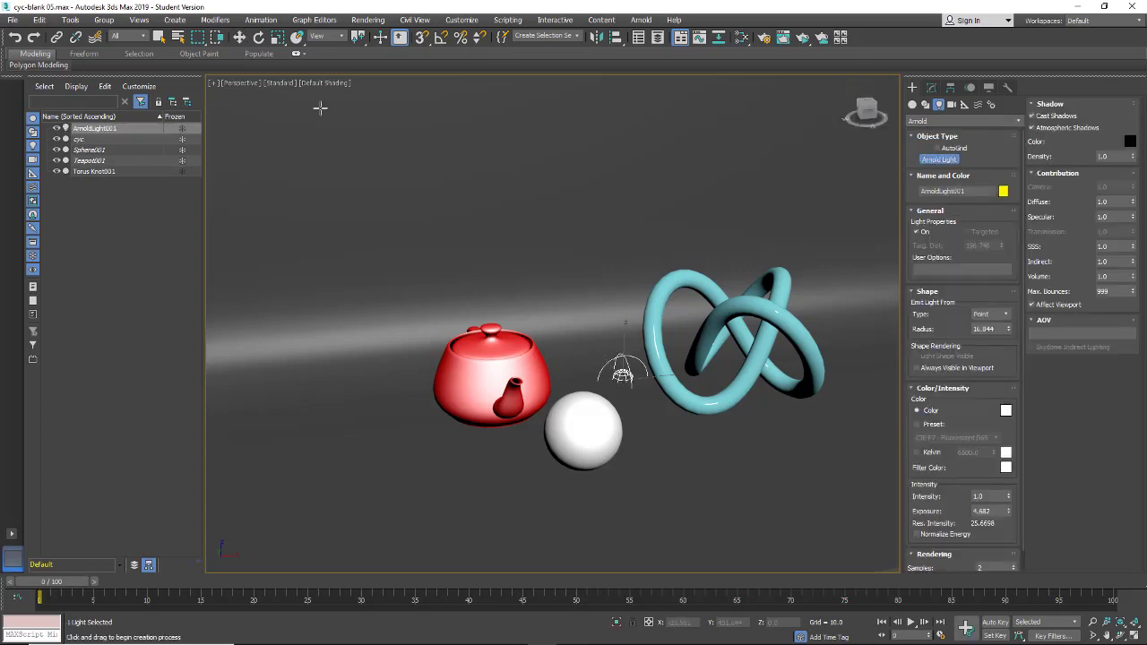
- Raise the Arnold light high above the objects, to a Z position of about 173
click(239, 37)
drag(623, 347, 623, 142)
scroll(735, 223, down, 4)
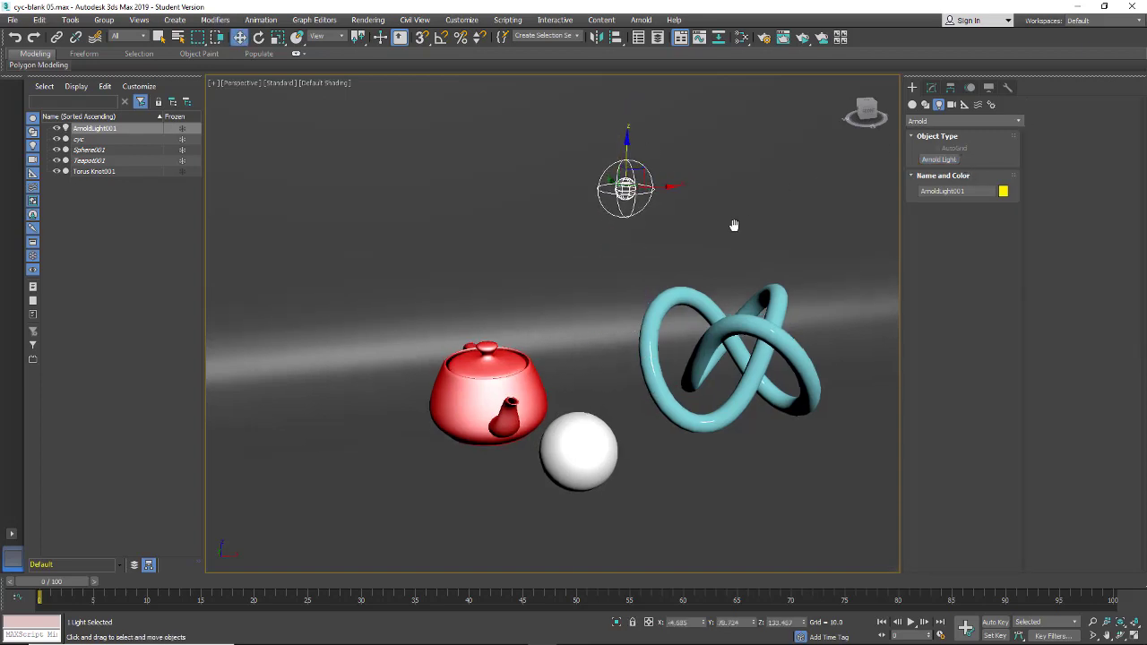
drag(662, 164, 661, 120)
middle_drag(738, 224, 710, 297)
scroll(715, 260, up, 2)
scroll(727, 252, down, 2)
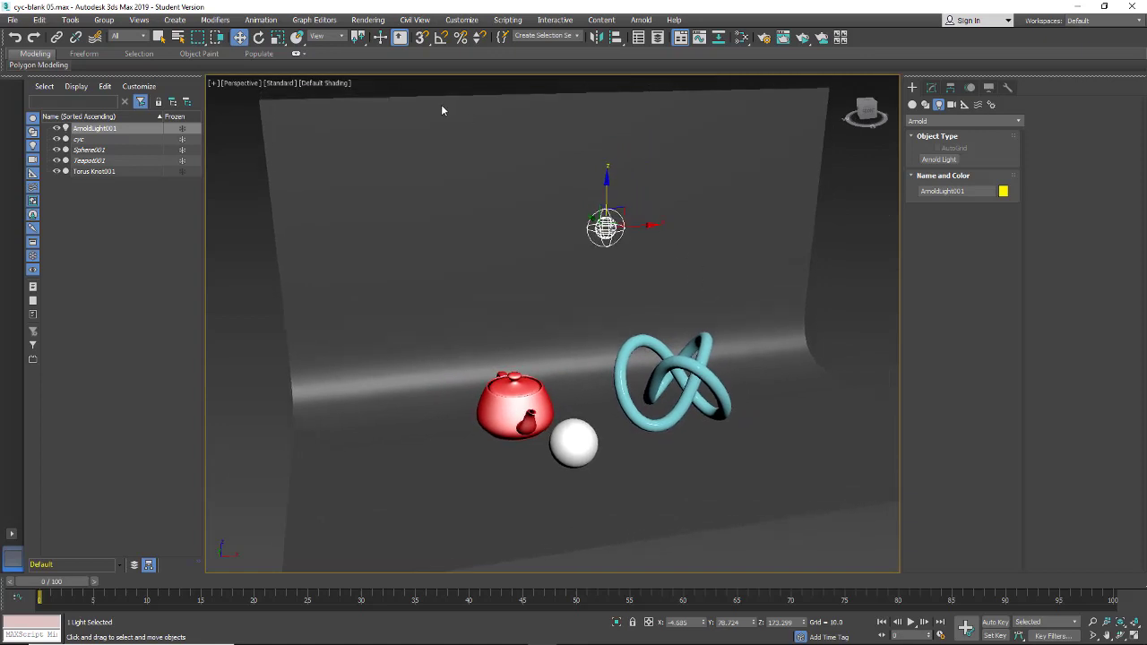
- Lower the Arnold light slightly, to a Z position of about 165
click(370, 20)
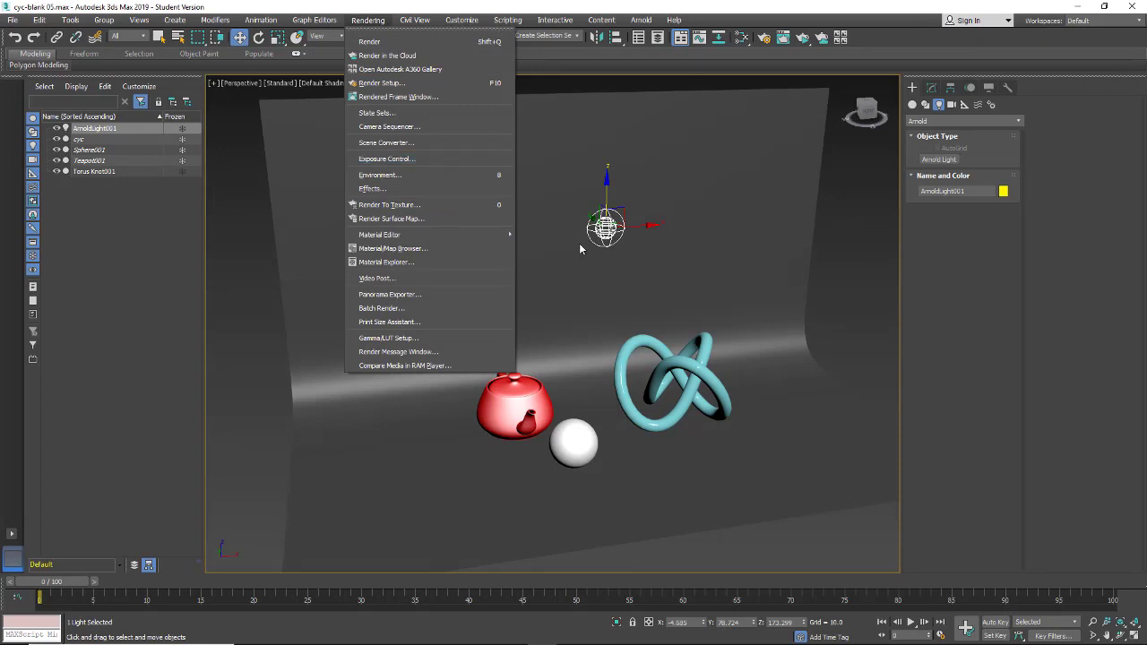
click(668, 281)
scroll(665, 286, up, 5)
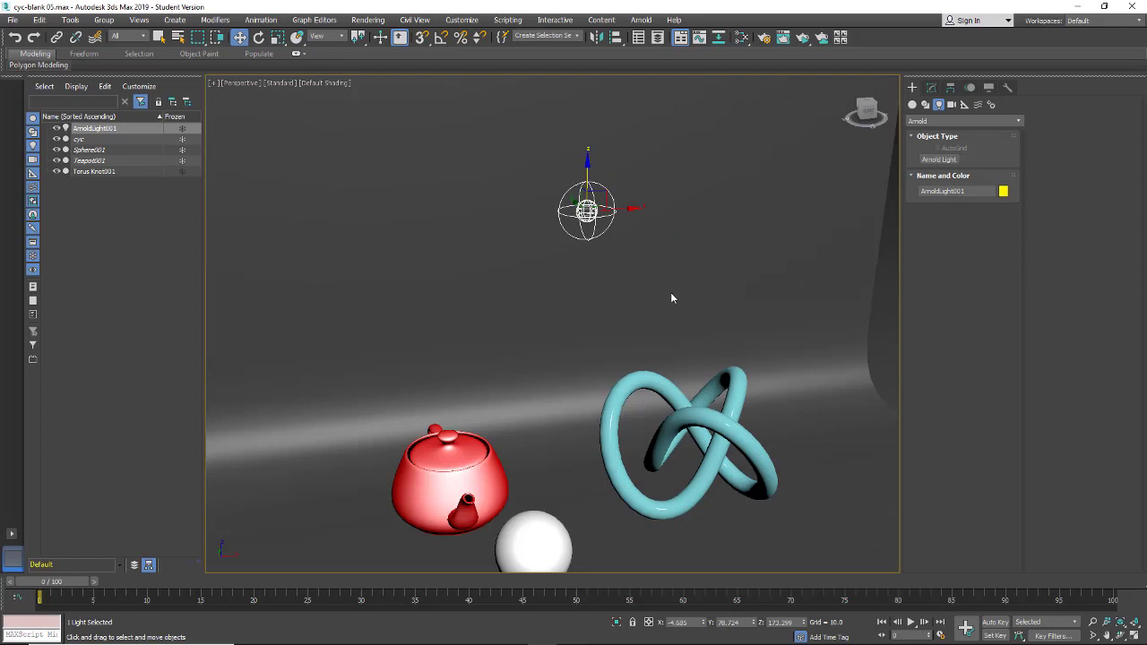
scroll(671, 292, down, 5)
middle_drag(670, 289, 627, 276)
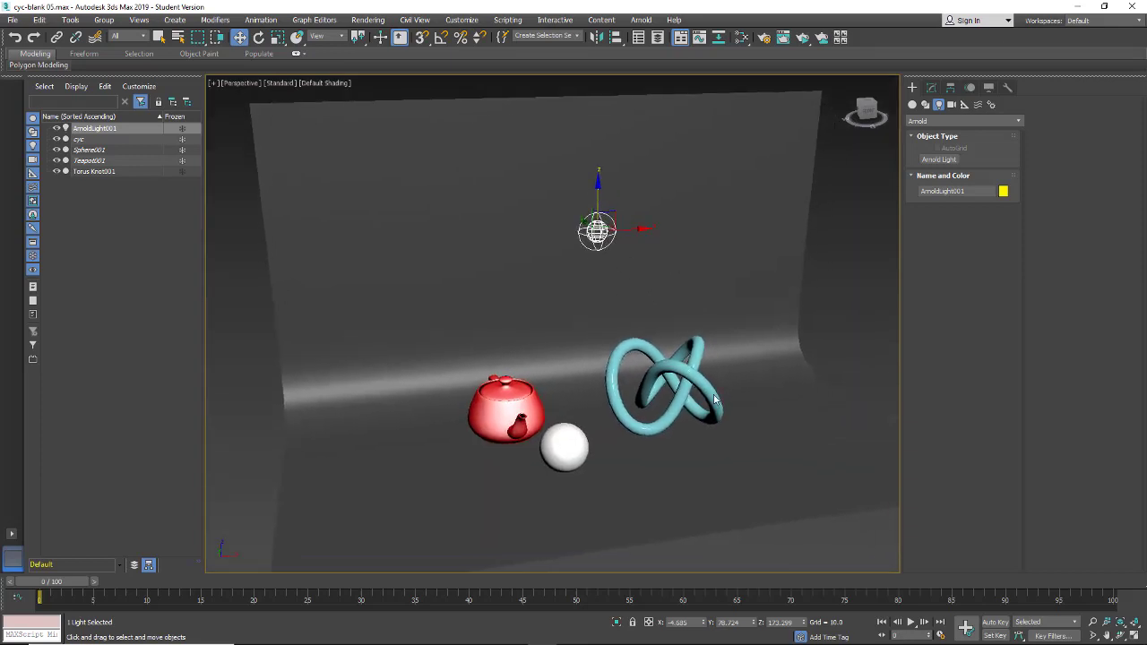
drag(598, 231, 597, 239)
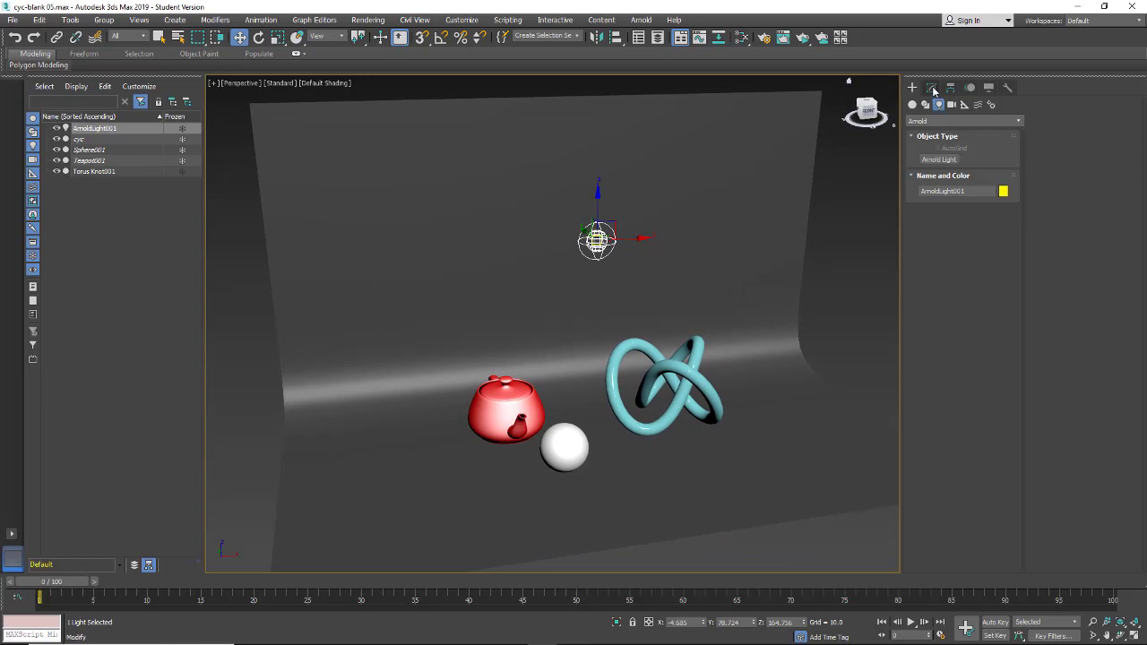
- Change the Arnold light's emission shape to Quad and widen its parameter display to two columns
click(932, 88)
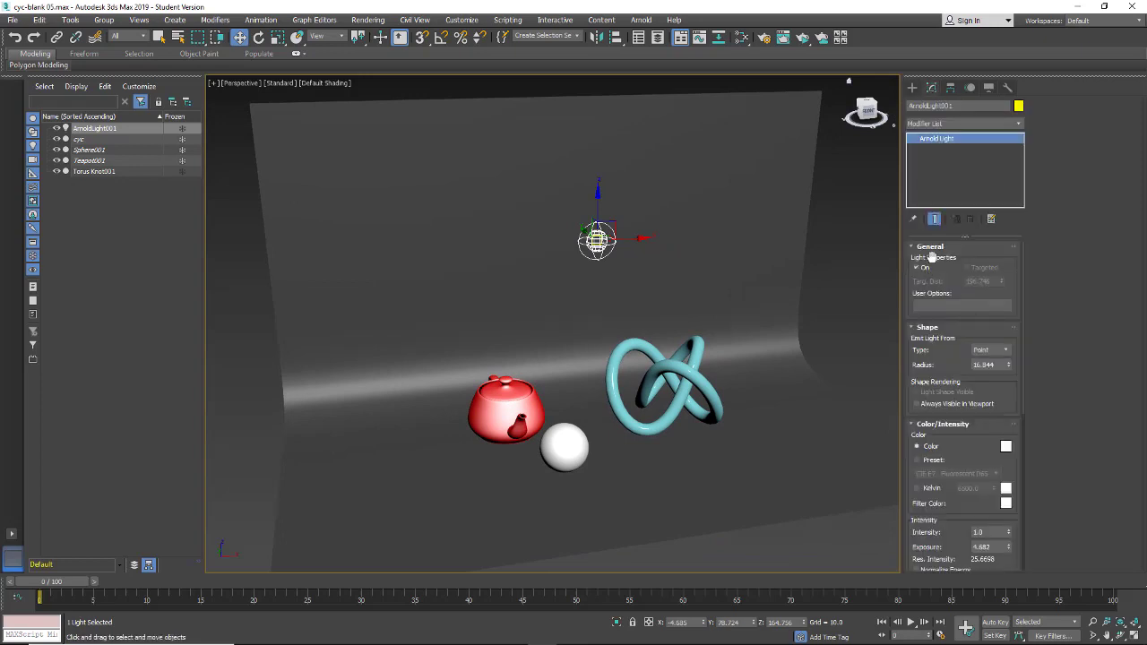
drag(943, 275, 940, 241)
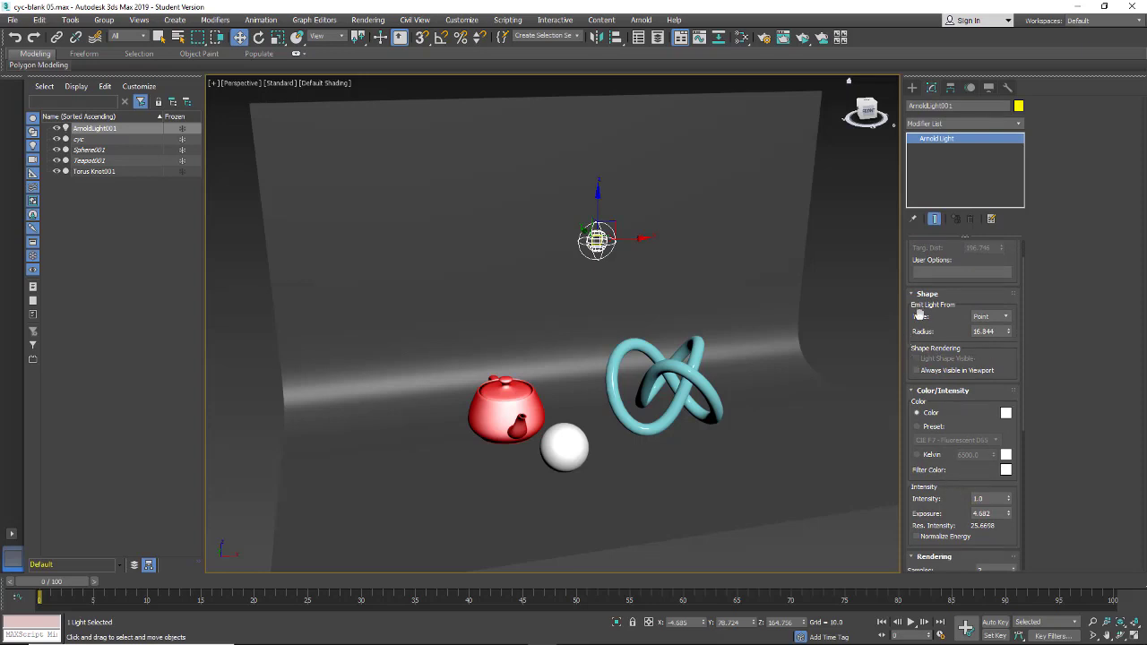
drag(968, 302, 952, 385)
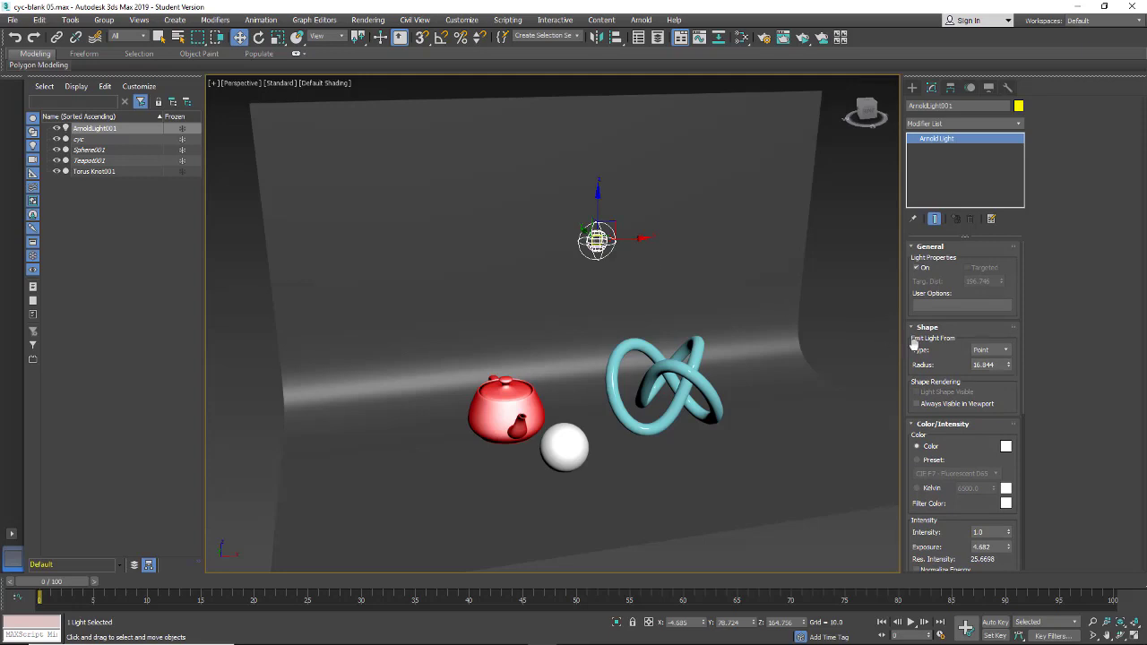
click(1005, 352)
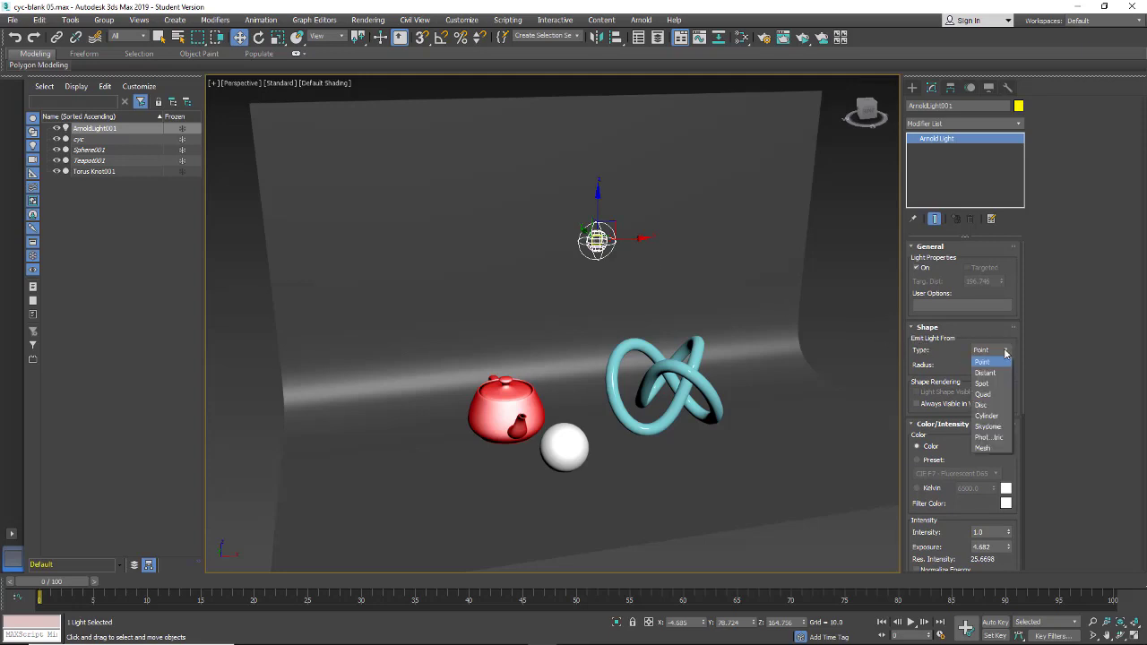
click(983, 394)
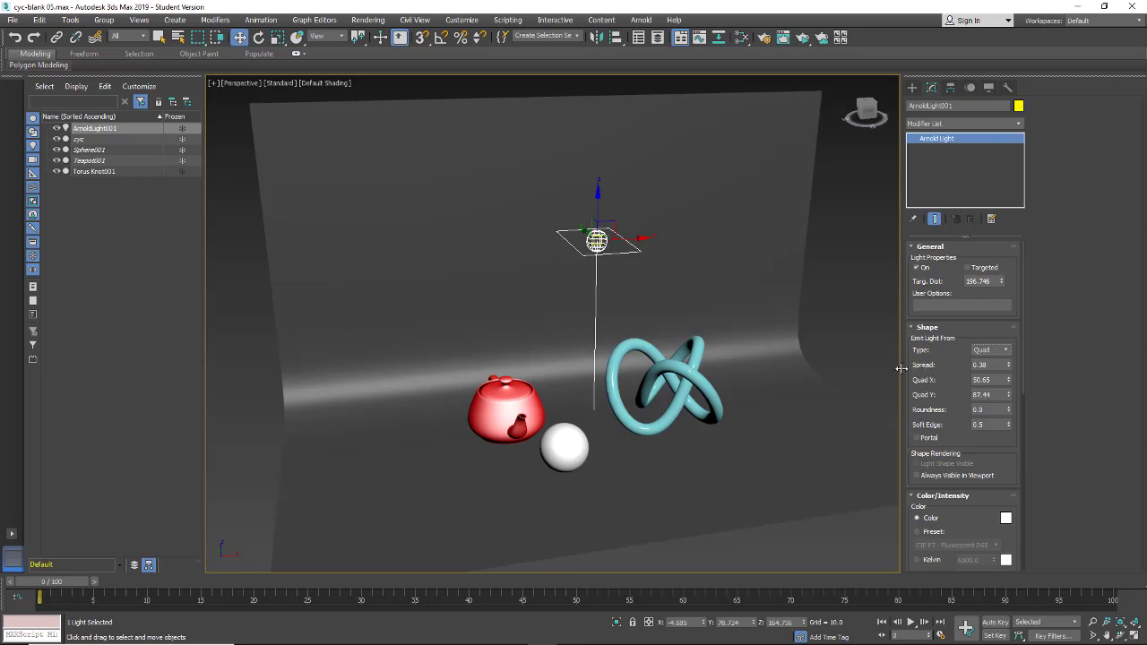
drag(901, 367, 870, 360)
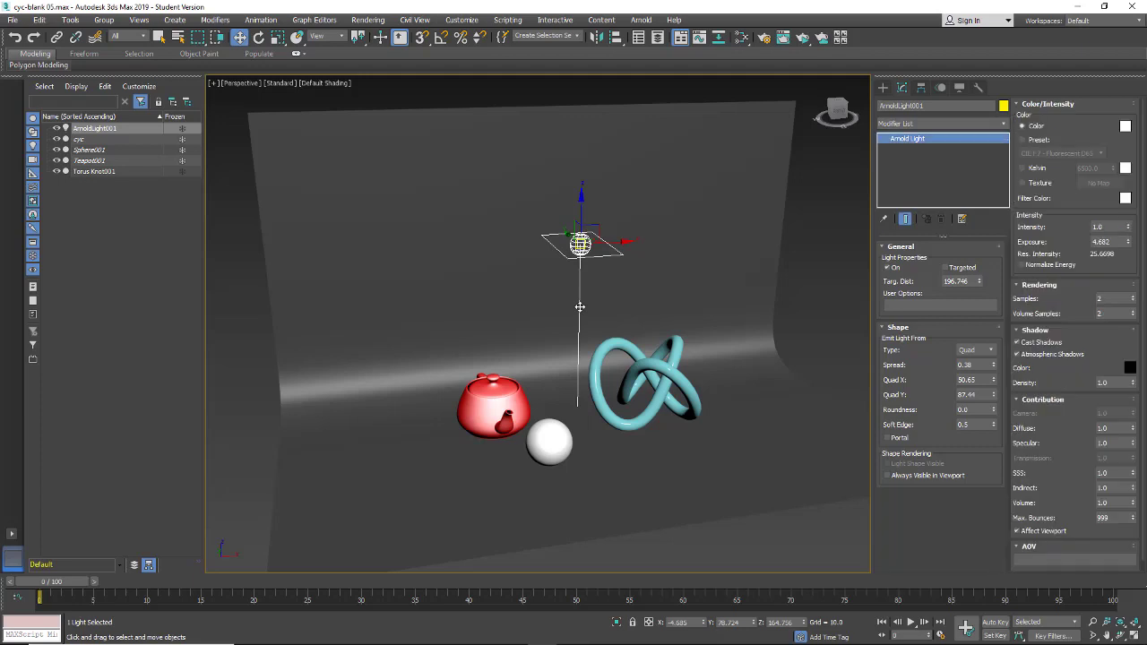
- Make the quad light targeted and move the light together with its target, with the light at Z about 211
click(946, 268)
drag(577, 326, 584, 357)
click(581, 350)
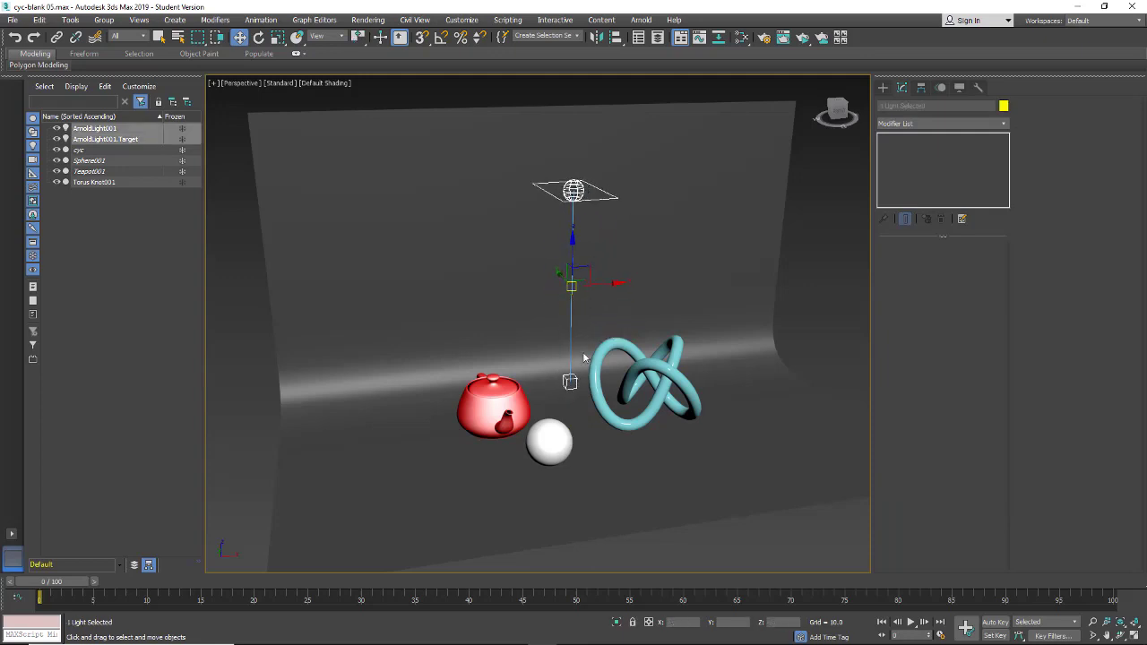
- Move the light forward from the backdrop, and its target likewise to Y about 55, so it aims down among the objects
click(570, 381)
click(575, 192)
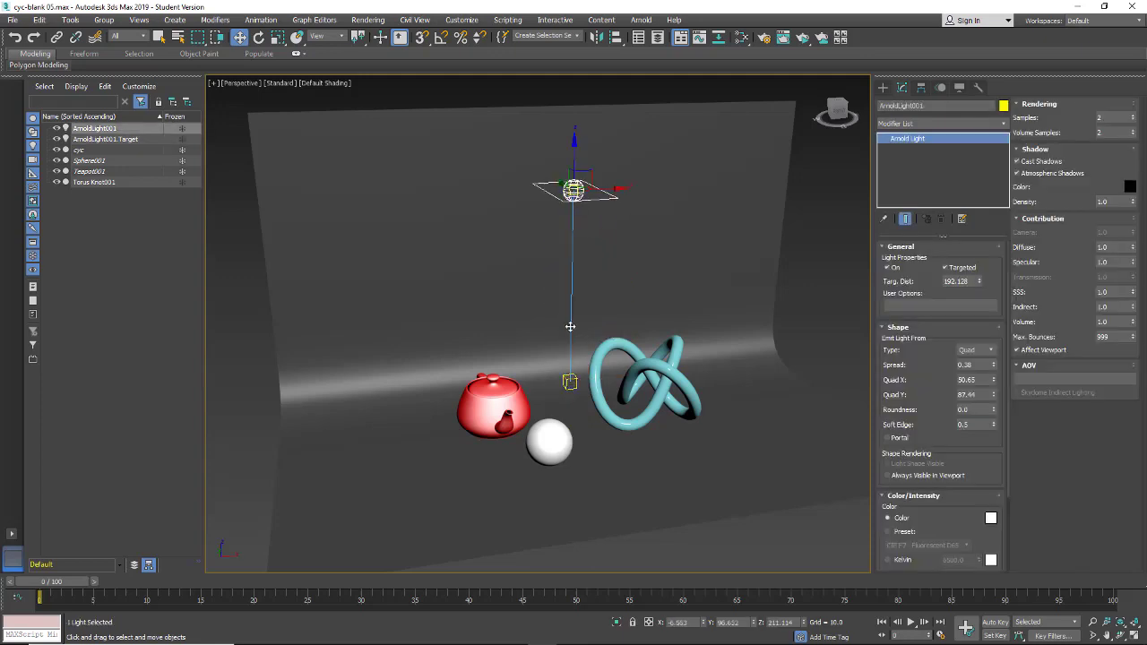
alt+middle_drag(642, 413, 615, 244)
drag(614, 193, 580, 200)
click(571, 369)
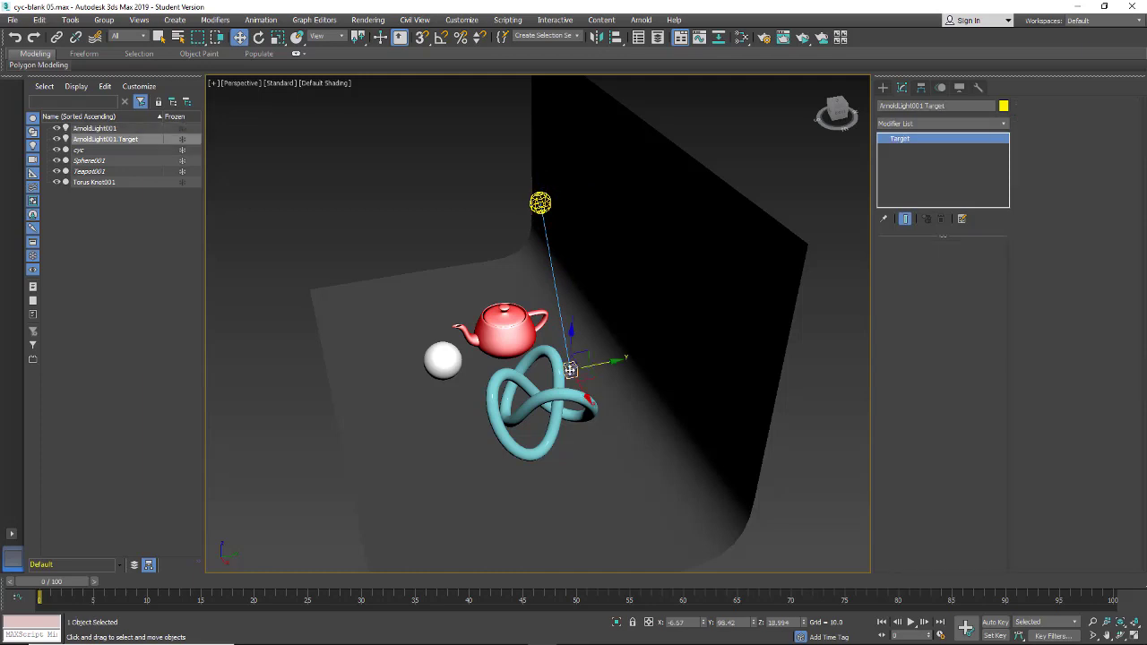
drag(571, 370, 532, 366)
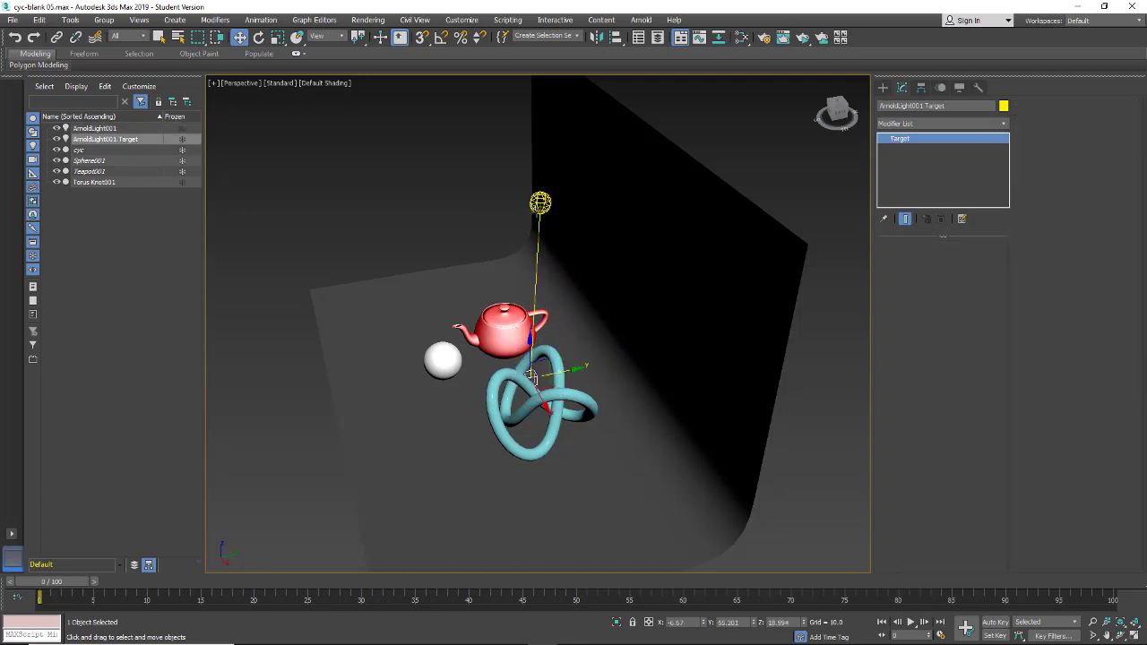
- Start an ActiveShade render of the scene lit by the quad light, viewed from the front at an angle
alt+middle_drag(543, 293, 622, 326)
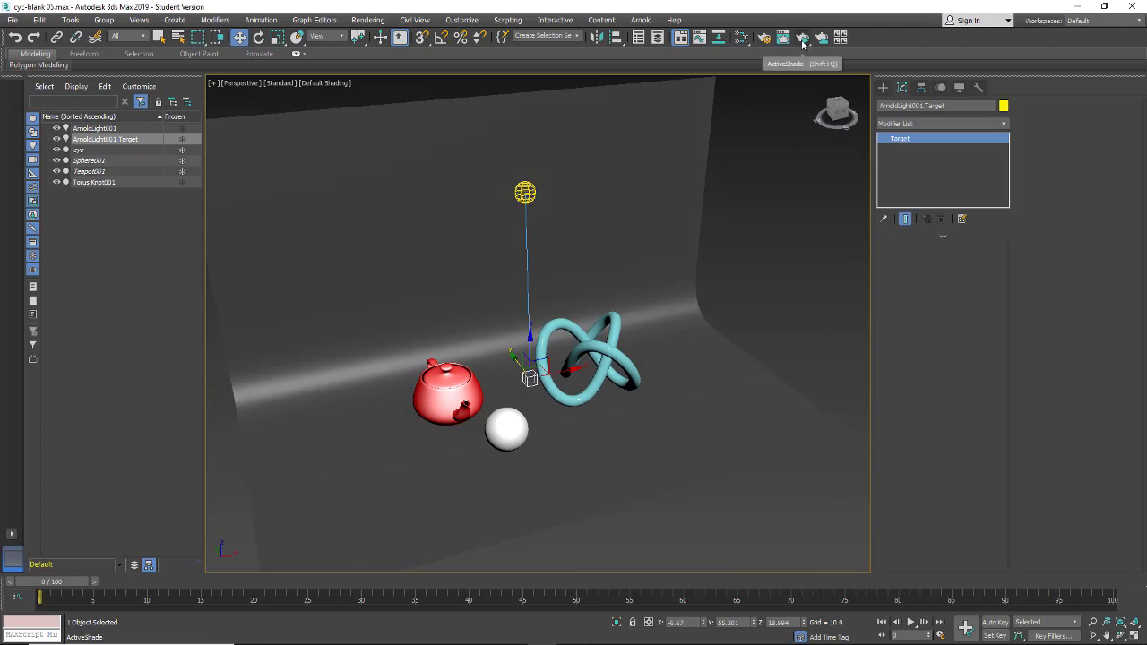
click(803, 39)
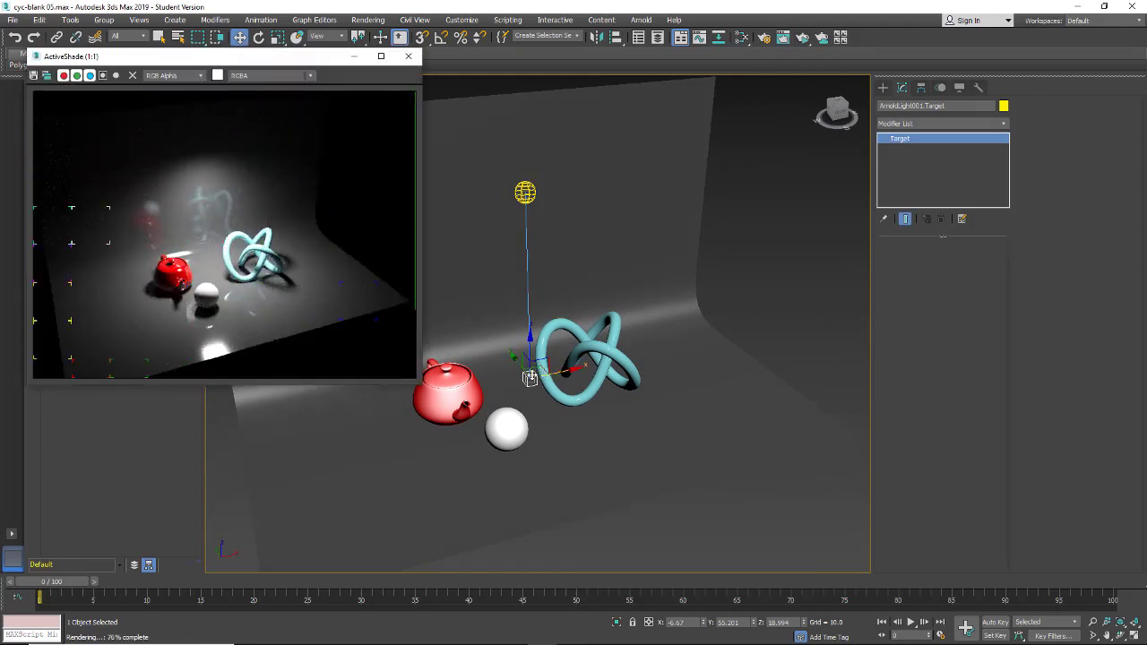
- Lower the quad light to Z about 167 and frame the teapot, sphere and torus knot closely for the ActiveShade preview
middle_drag(524, 363, 569, 374)
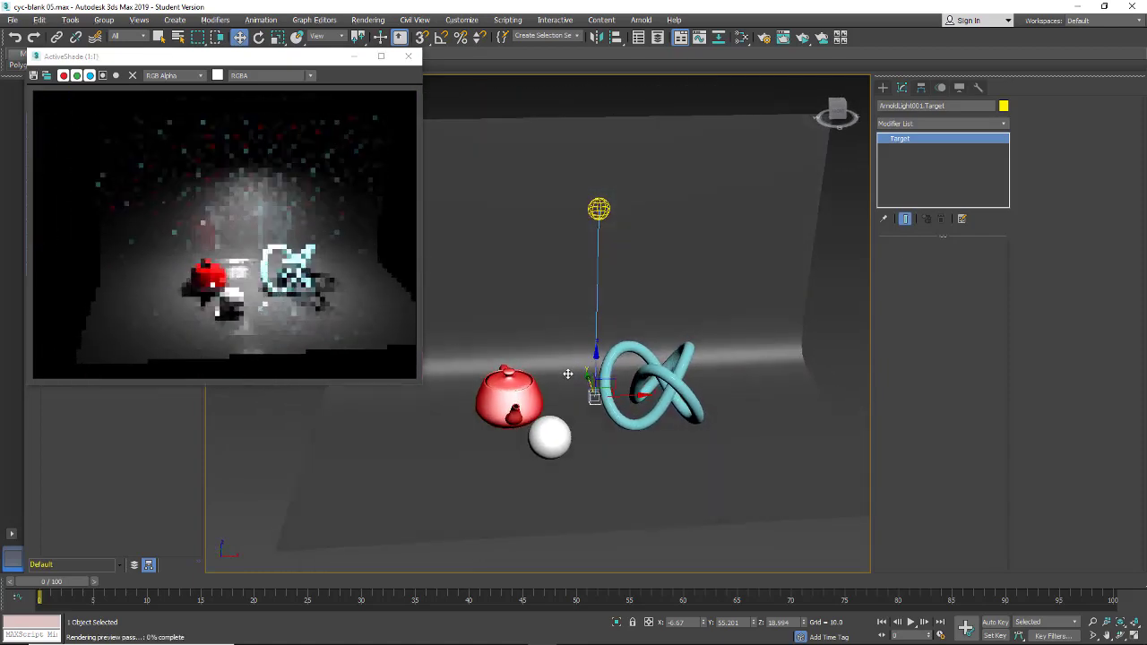
scroll(572, 366, up, 3)
scroll(571, 361, up, 3)
scroll(555, 353, down, 4)
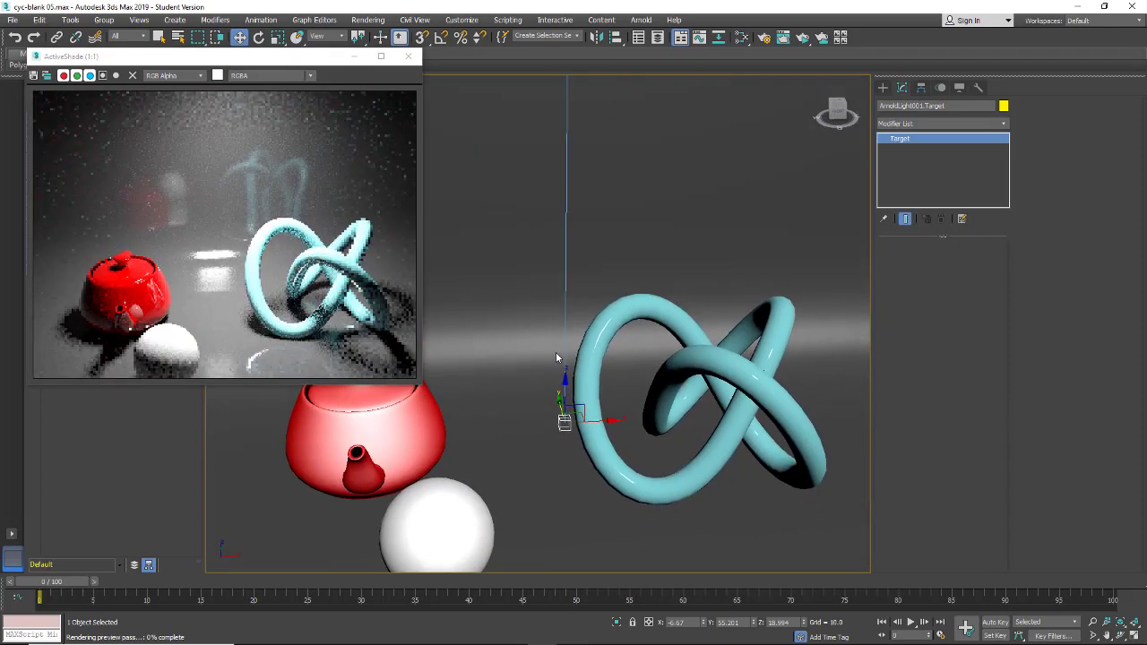
middle_drag(557, 358, 575, 363)
click(581, 106)
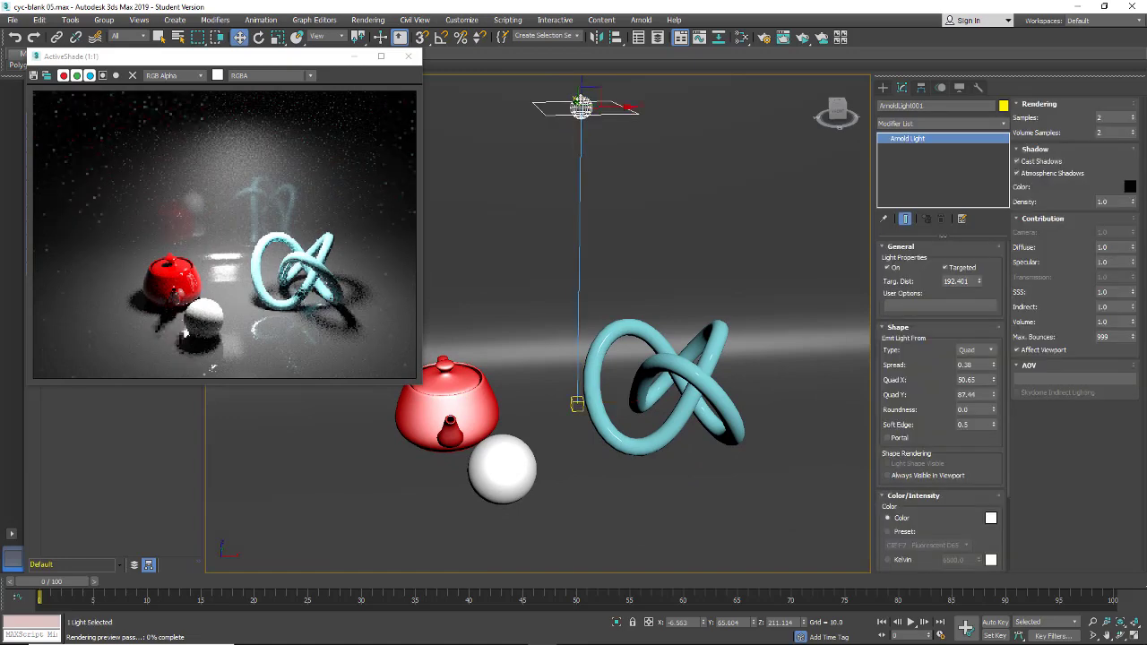
drag(580, 86, 580, 165)
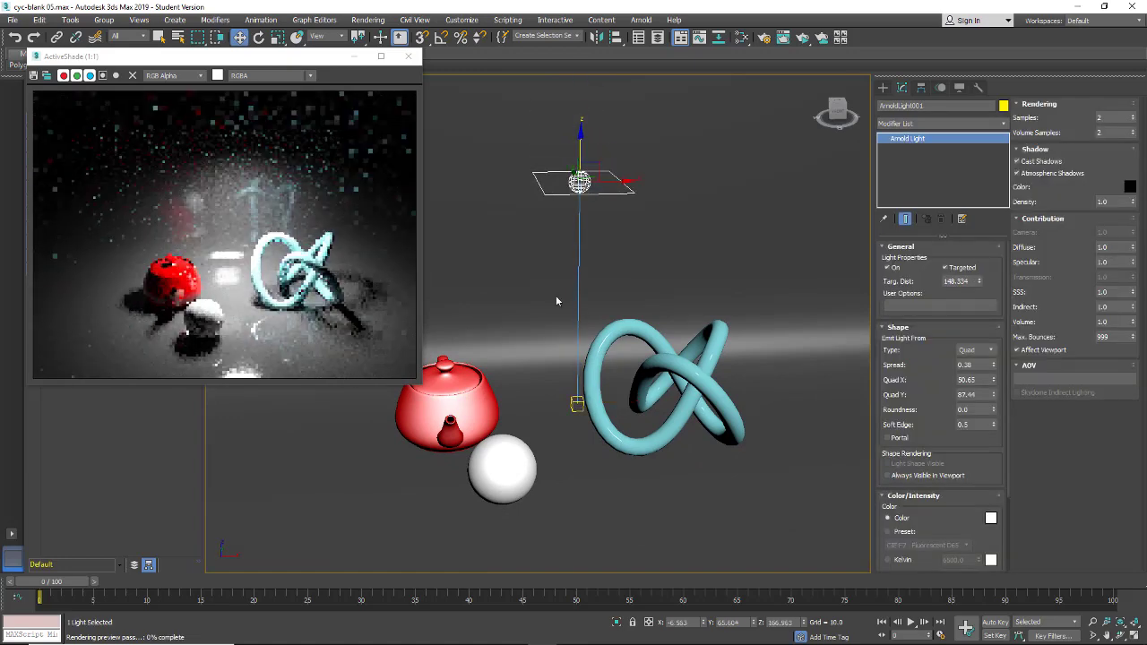
middle_drag(556, 295, 575, 315)
scroll(571, 314, up, 3)
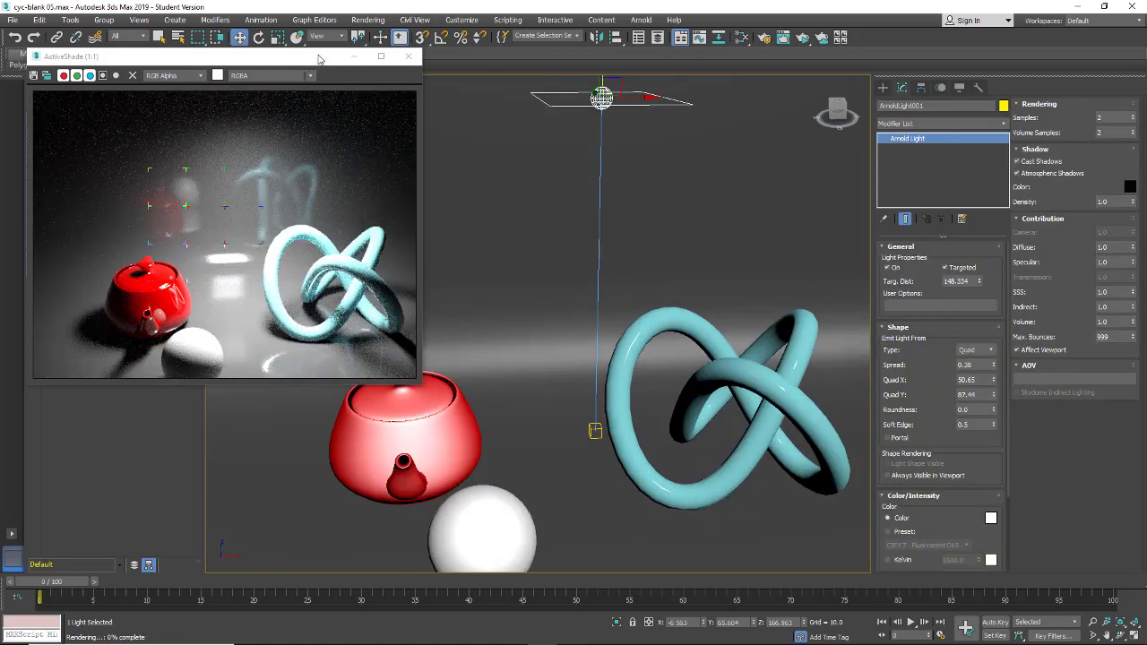
mouse_move(317, 61)
mouse_down()
mouse_move(291, 55)
mouse_move(313, 57)
mouse_up()
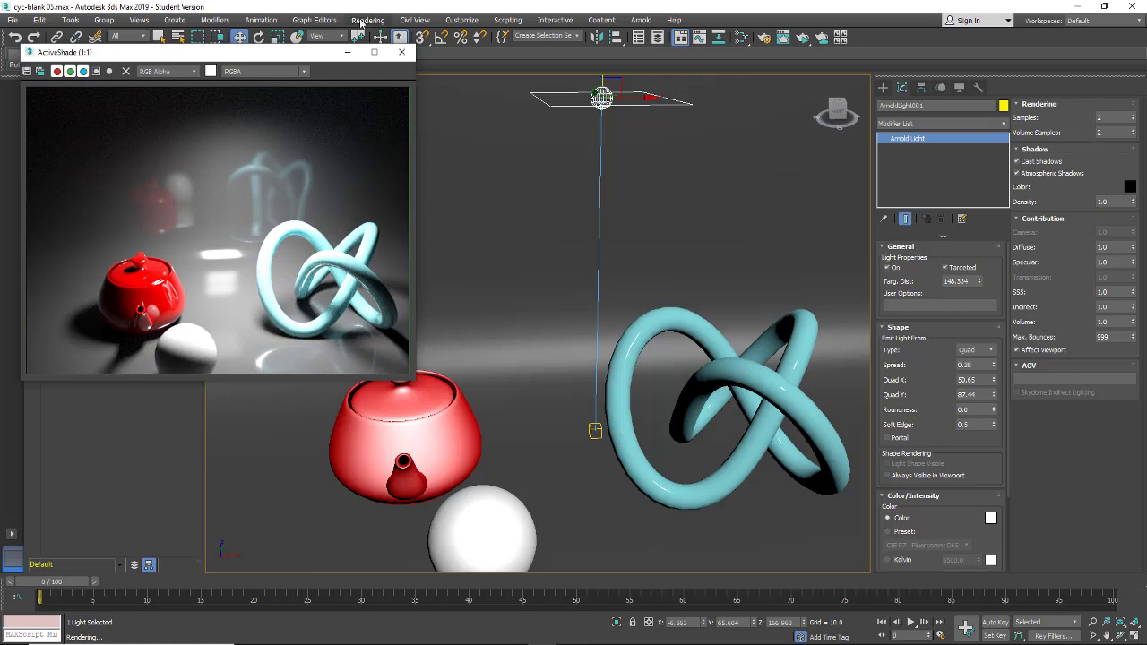
- Review the available exposure control types in the environment settings and close the dialog without changing them
click(362, 22)
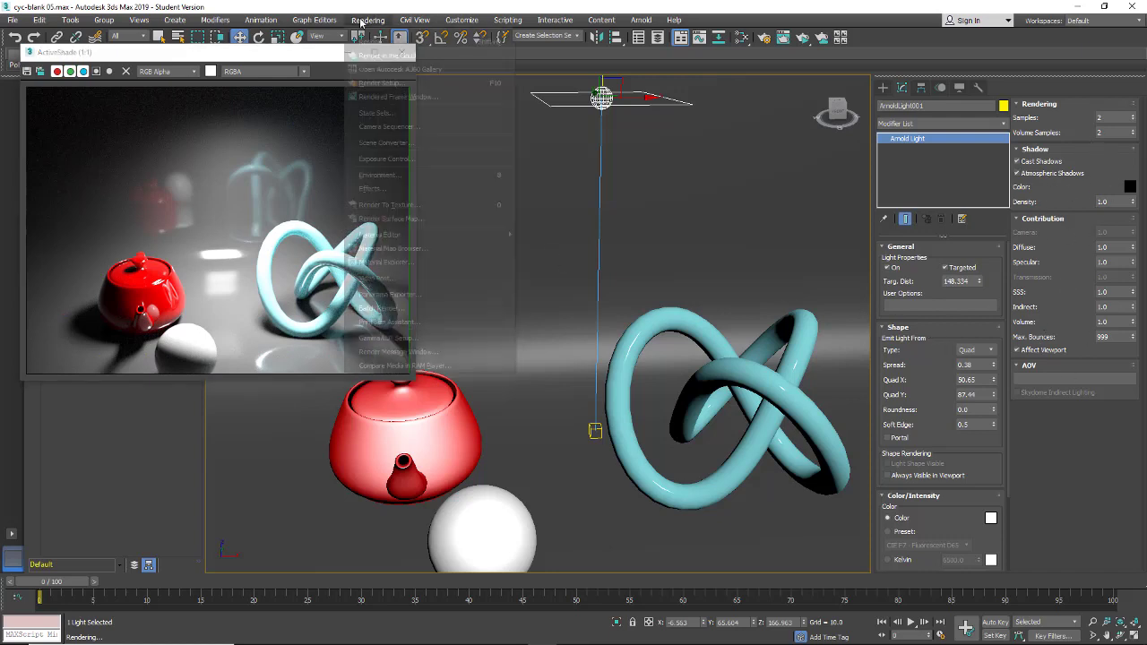
click(413, 176)
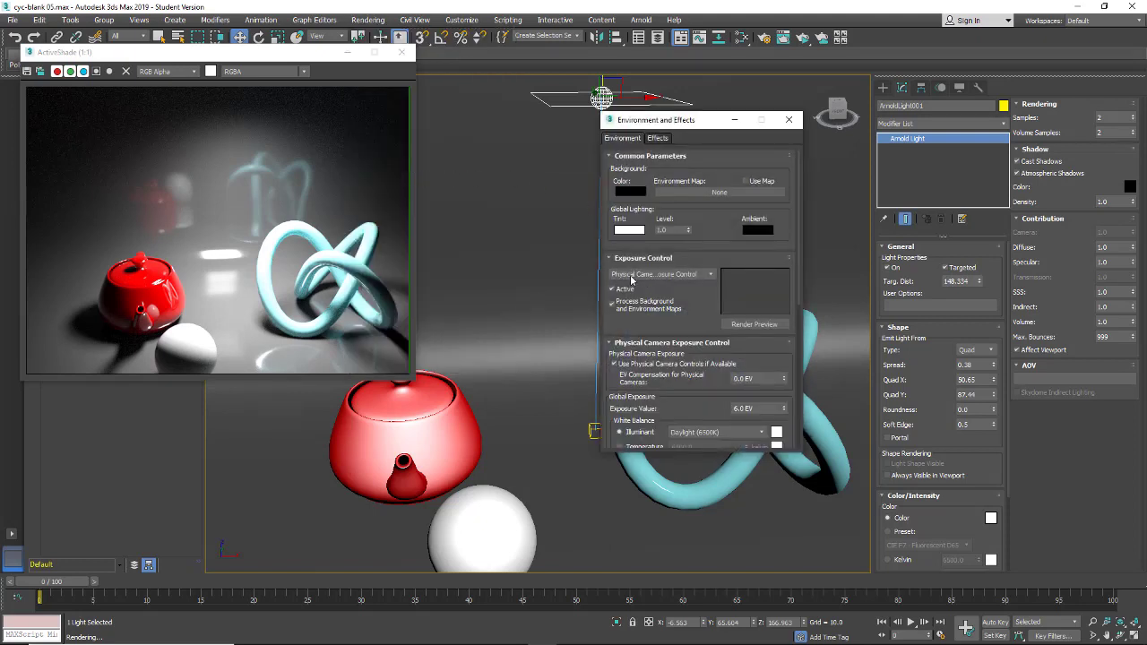
click(699, 276)
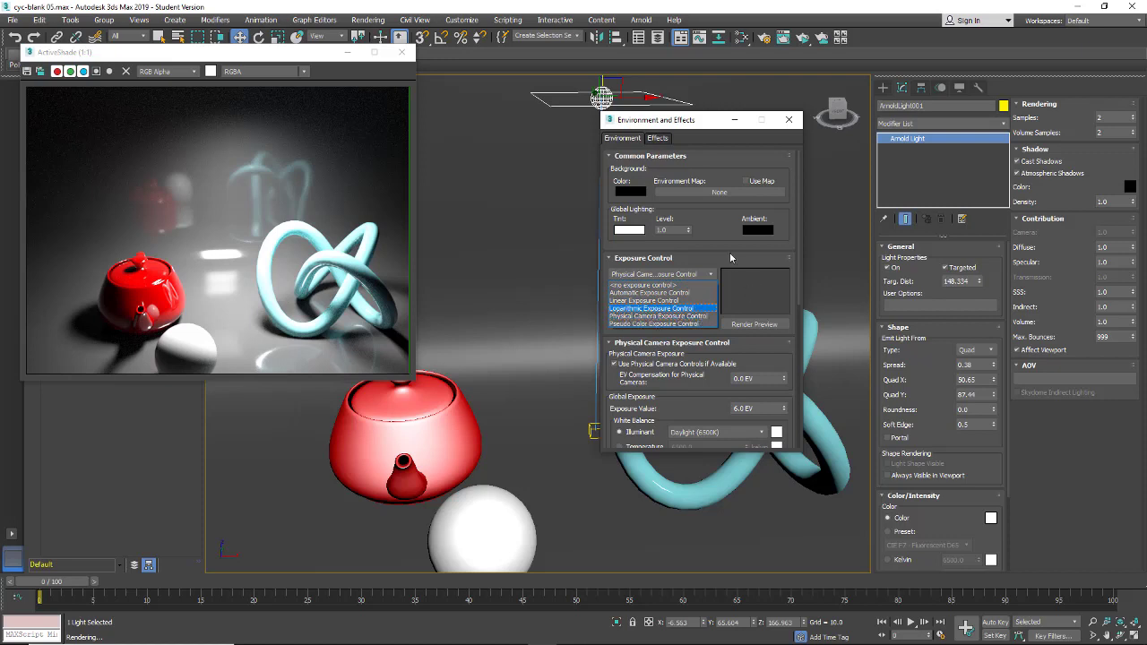
click(707, 193)
click(792, 122)
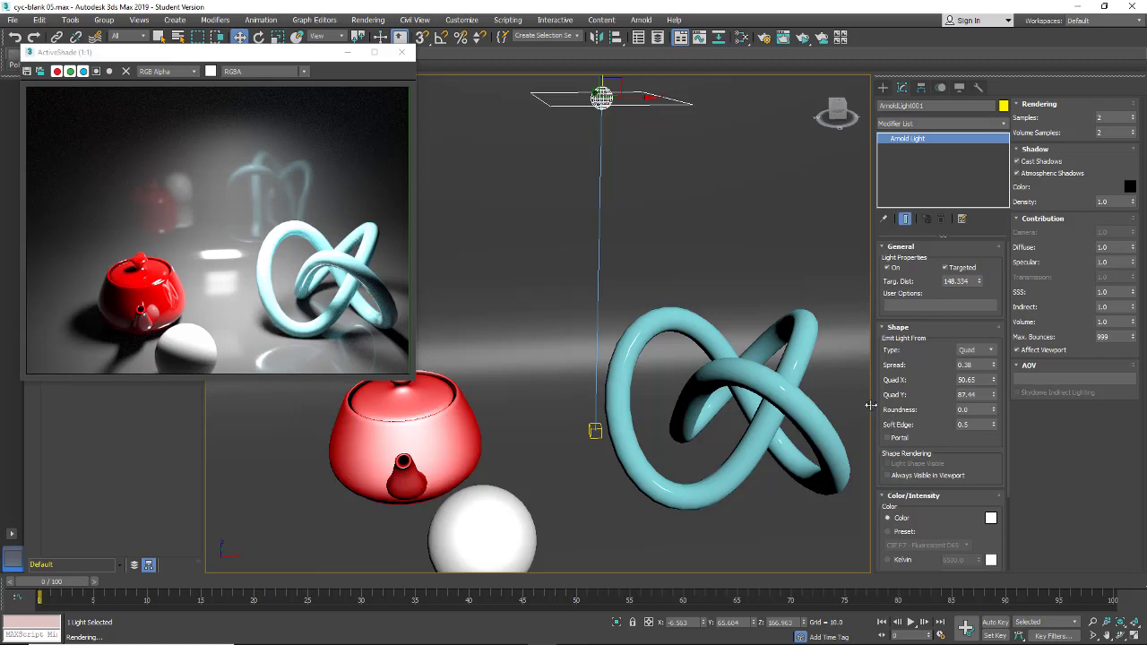
- Widen the parameter display to show the intensity settings, enable Normalize Energy and set the light's exposure to 8
drag(871, 405, 818, 383)
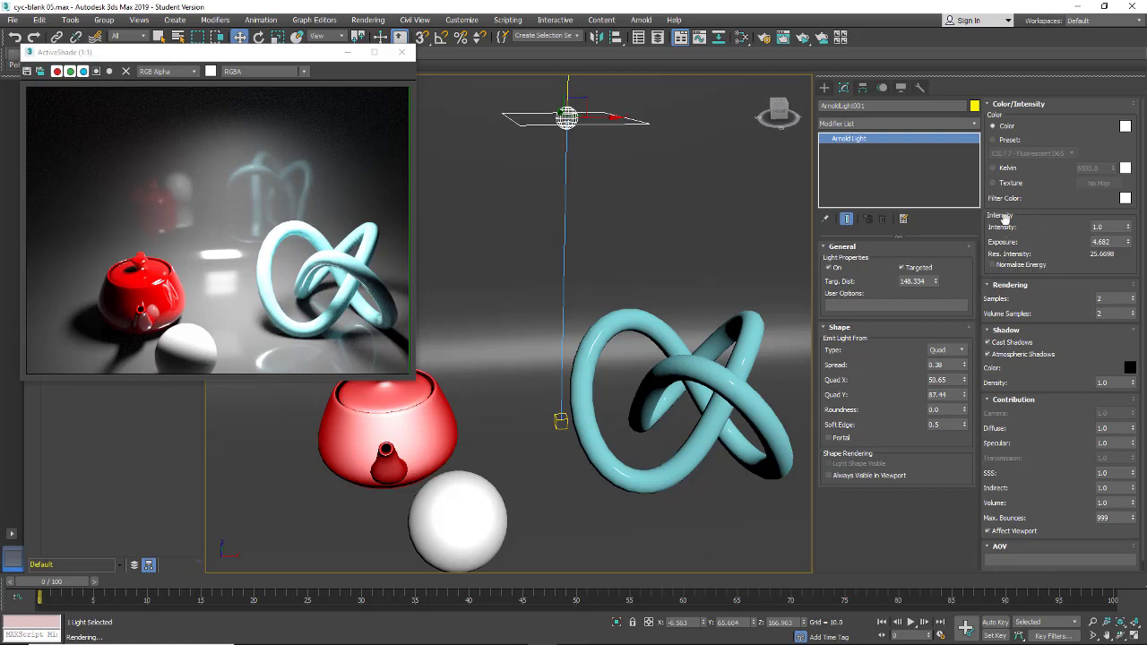
click(992, 266)
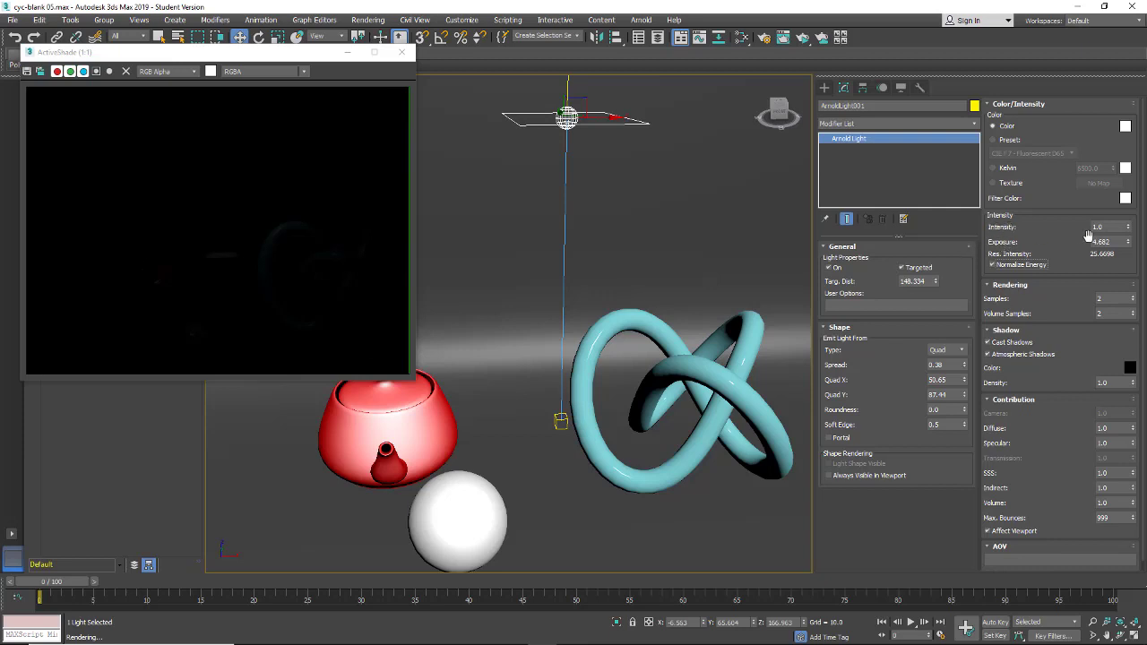
drag(1122, 242, 1084, 242)
text(8)
key(Return)
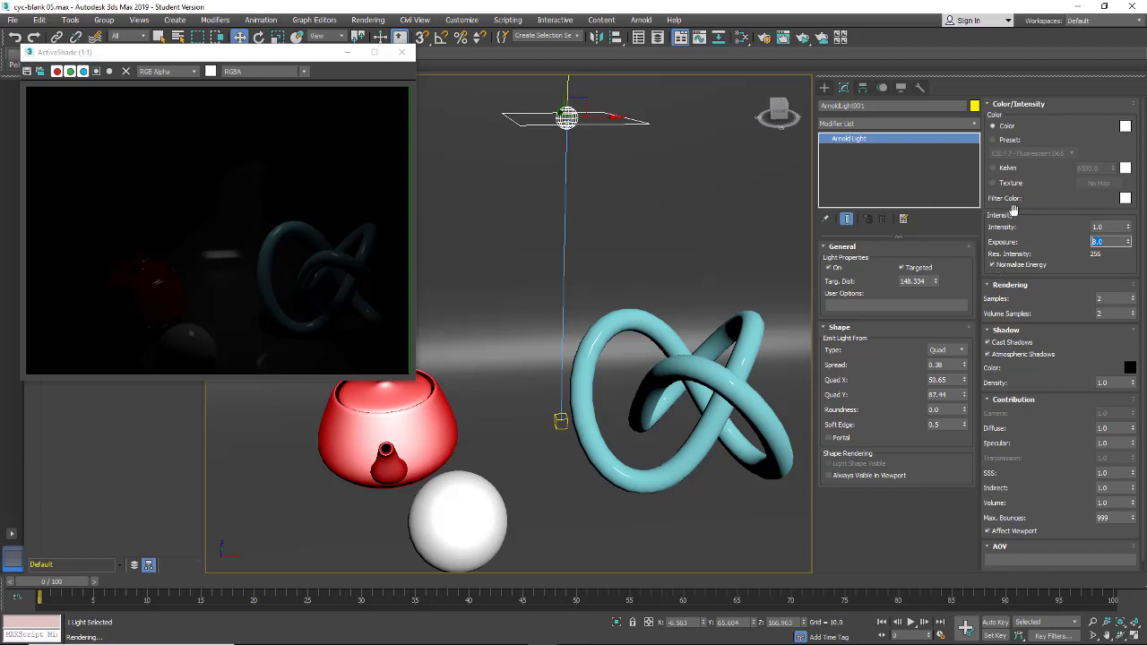
- Turn off Normalize Energy and set the quad light's exposure to 4
click(993, 265)
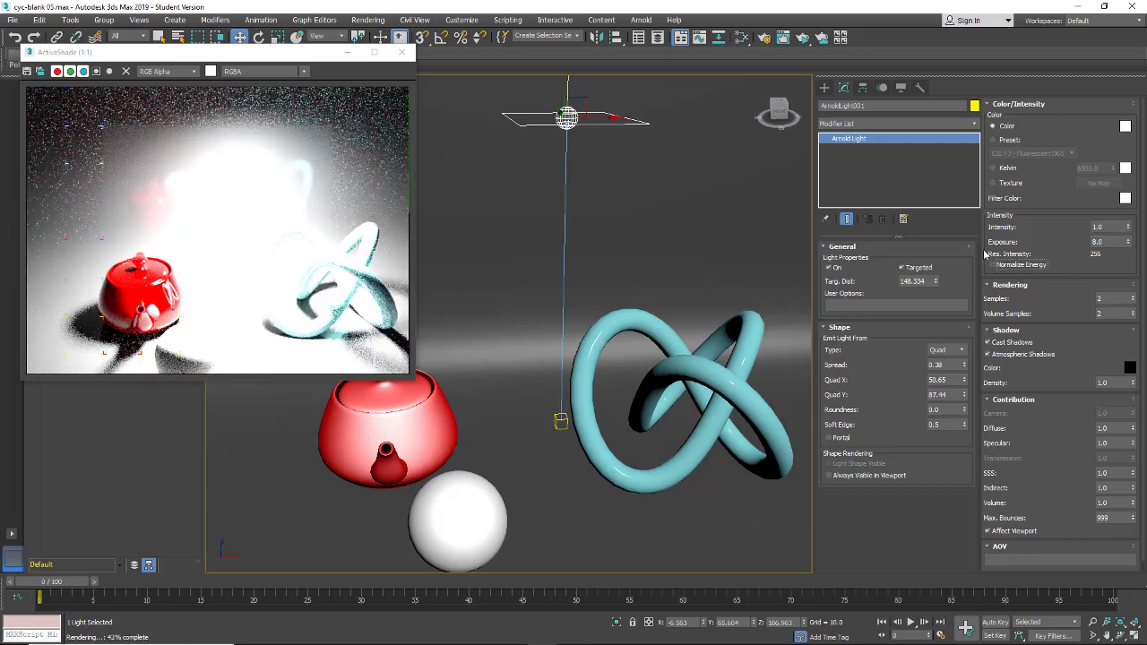
double_click(1112, 242)
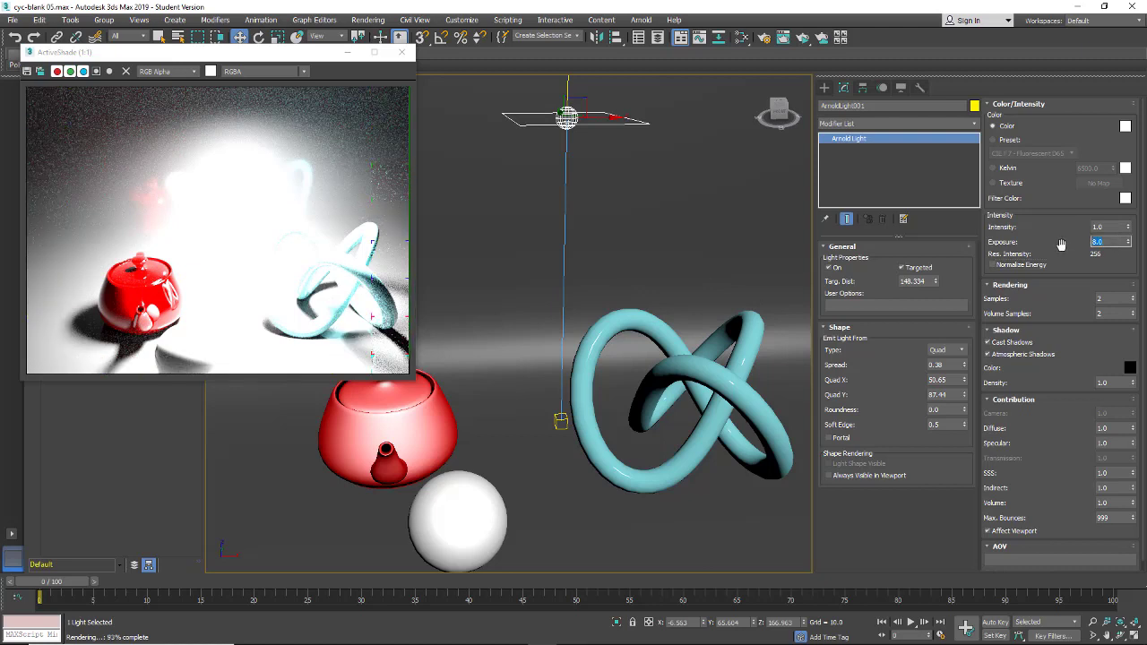
text(4)
key(Return)
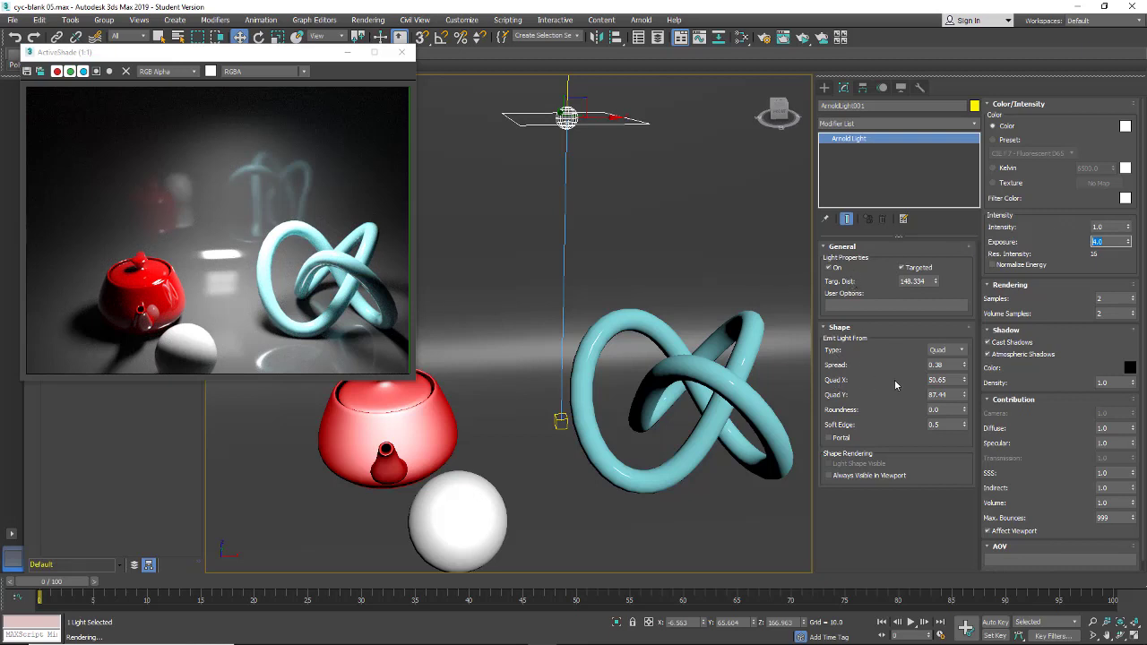
- Try a Quad X size of about 107 for the light, and reduce it to about 26
drag(965, 382, 978, 305)
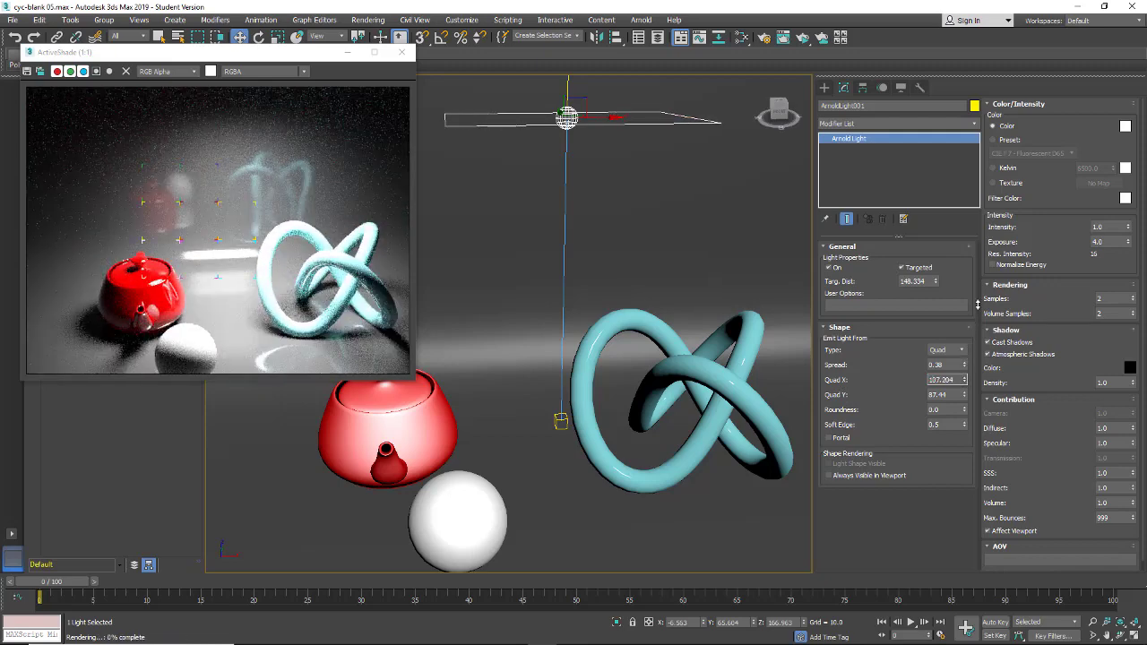
drag(964, 384, 938, 512)
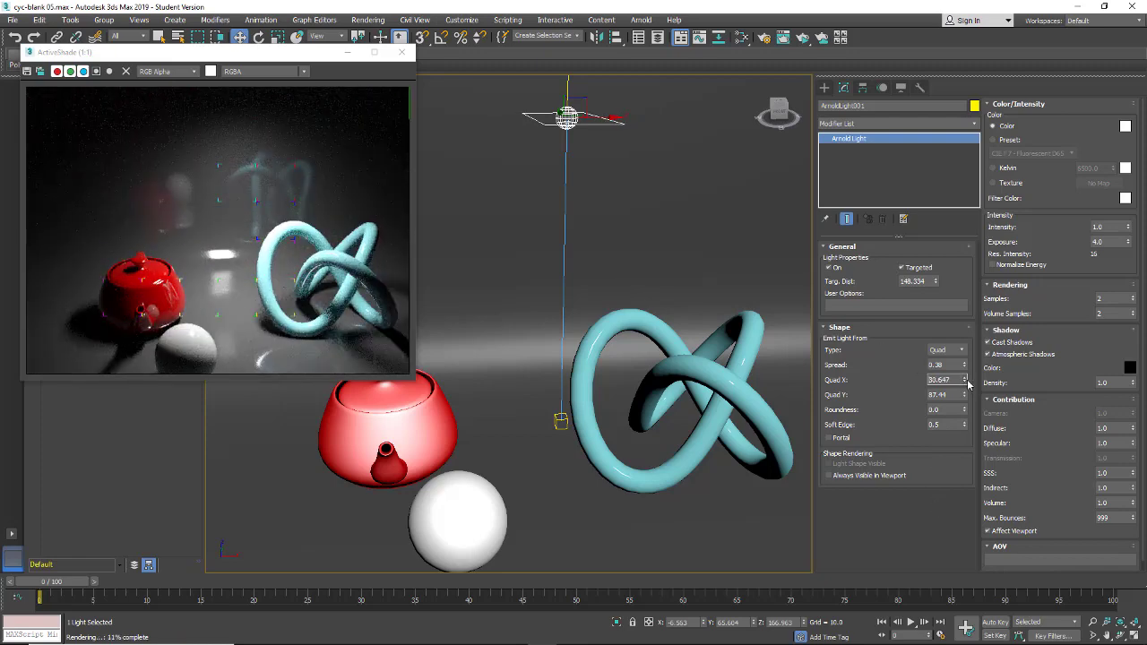
drag(966, 384, 965, 393)
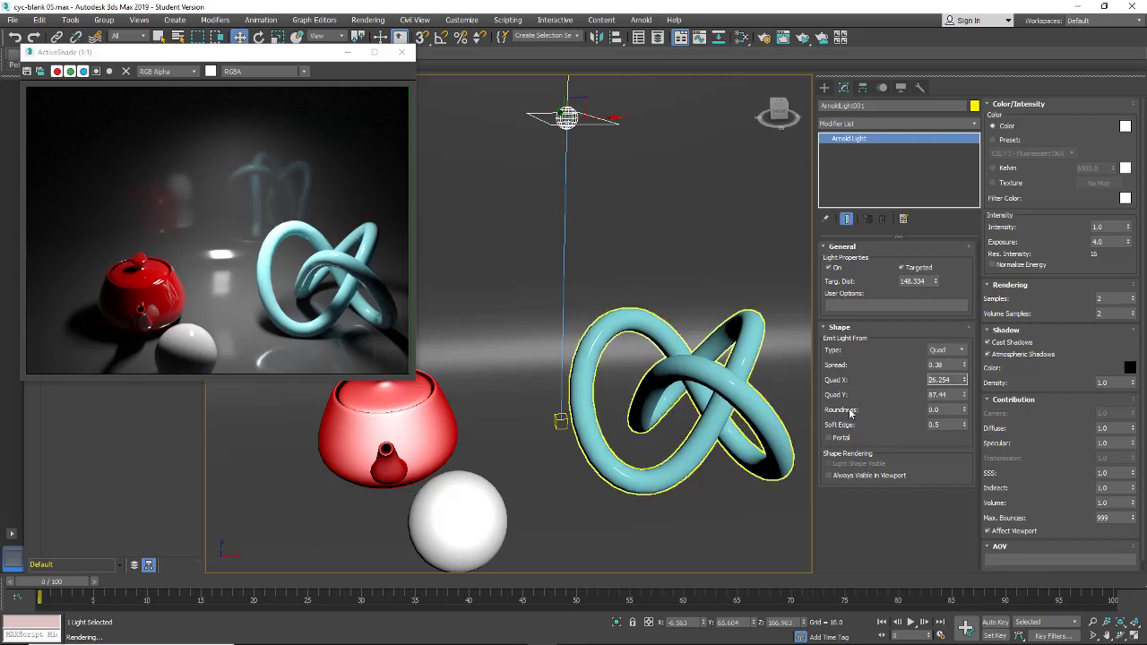
- Set the quad light's soft edge to 0 and its roundness to 1
right_click(965, 429)
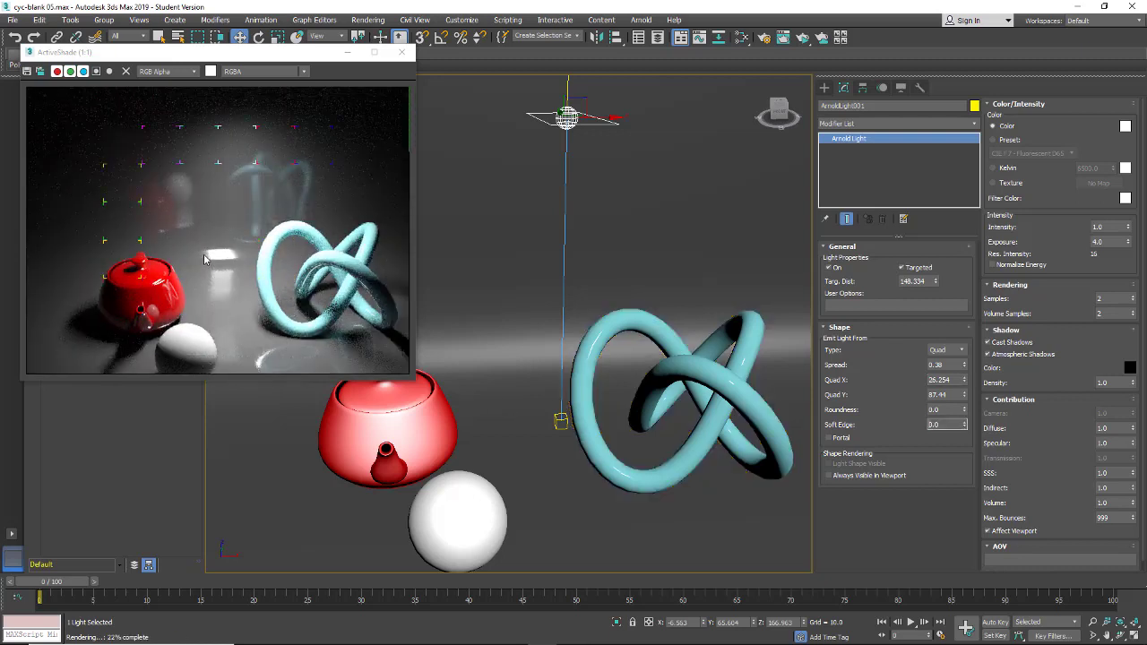
click(965, 412)
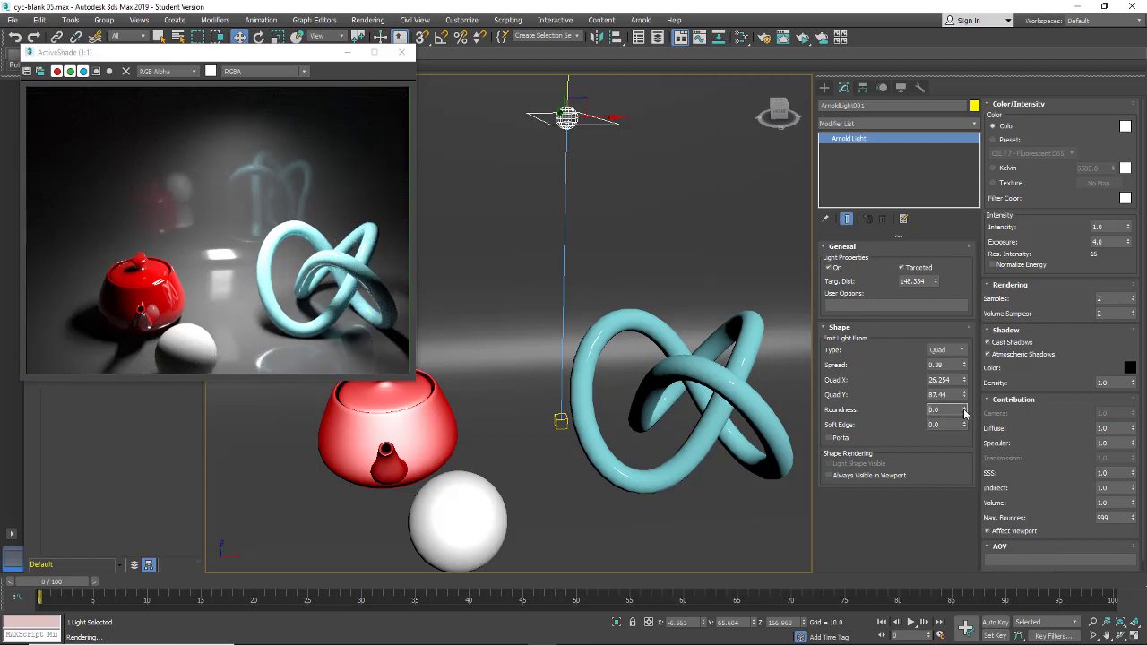
drag(965, 412, 951, 225)
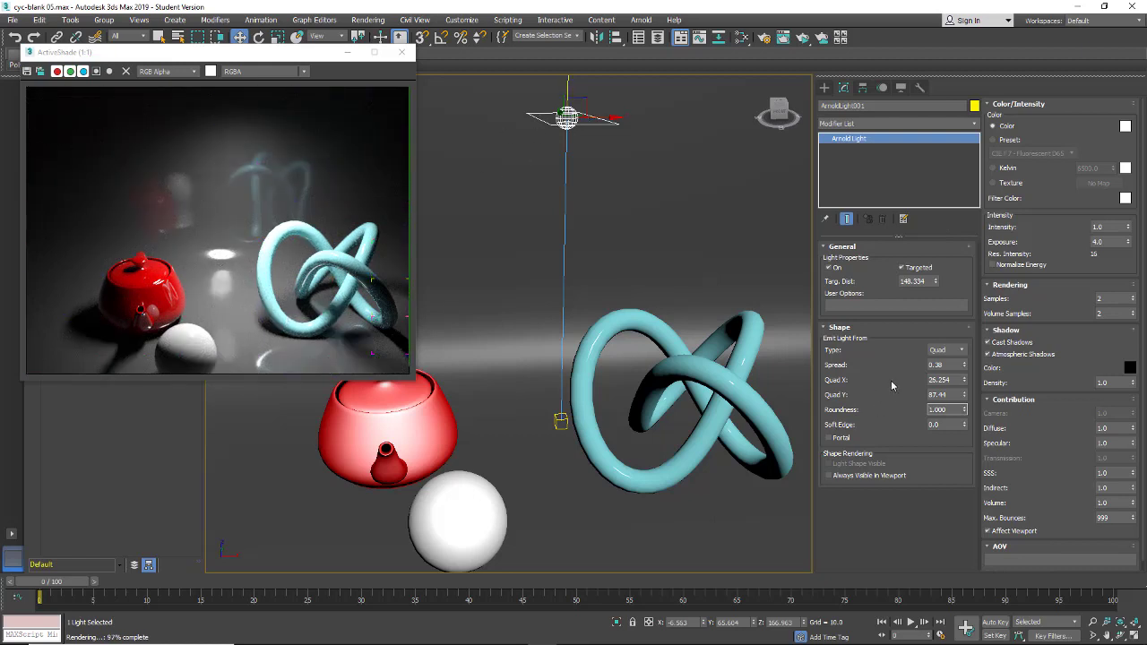
- Set the quad light's spread to 0 and its roundness back to 0
right_click(965, 368)
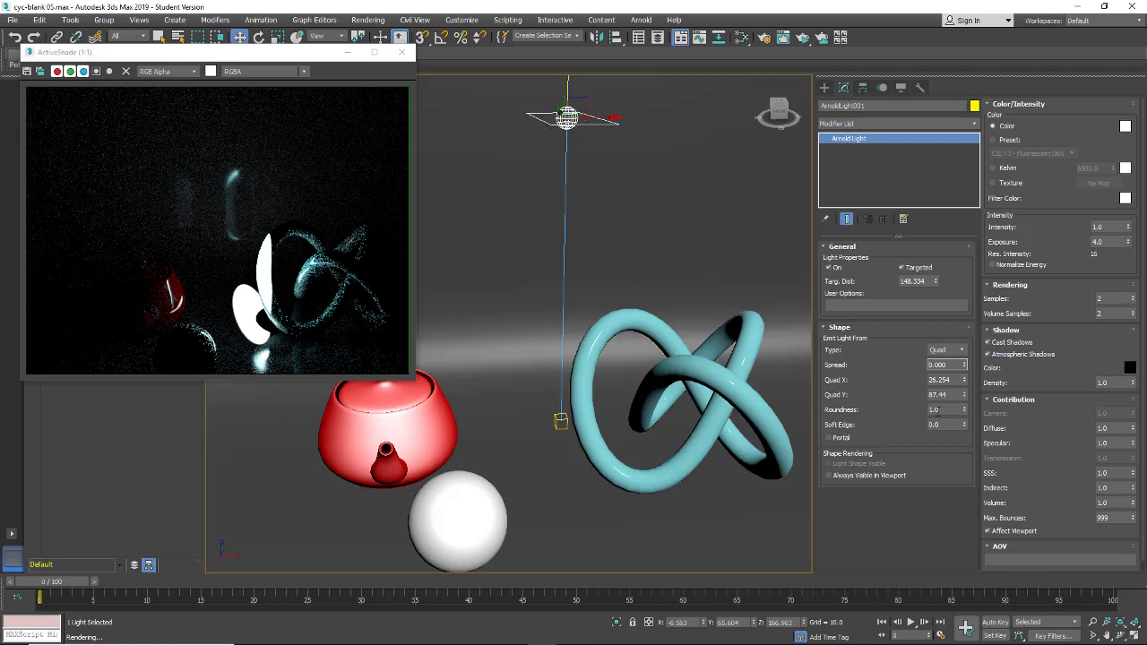
right_click(965, 412)
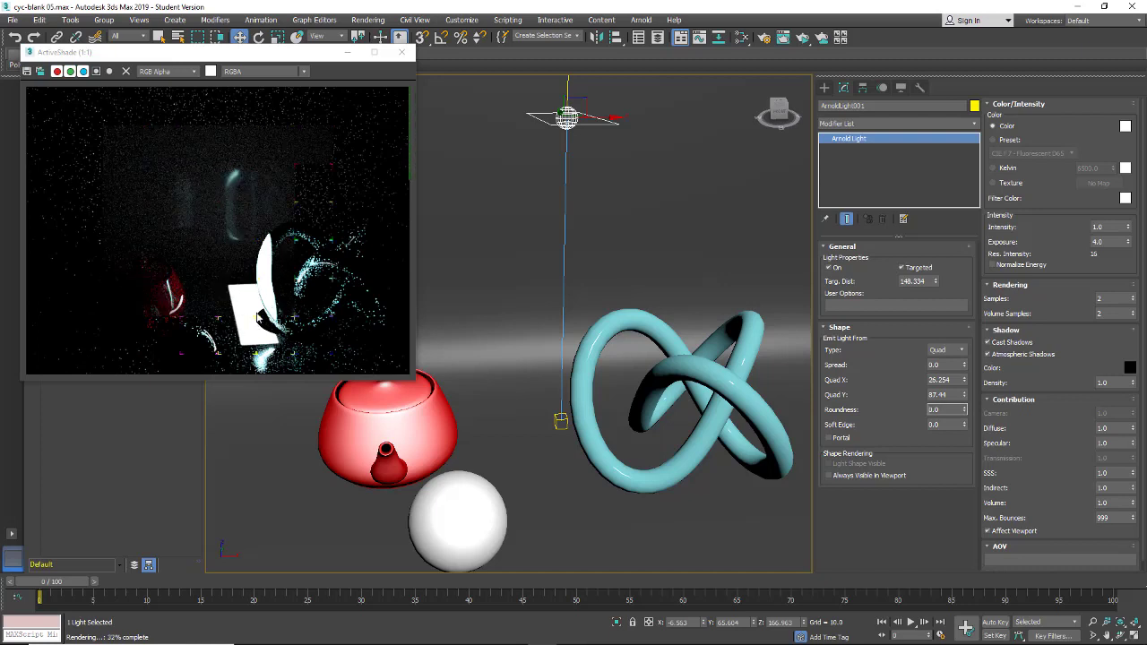
- Move the light together with its target to X about -21, and set the light's spread to 0.26
click(565, 258)
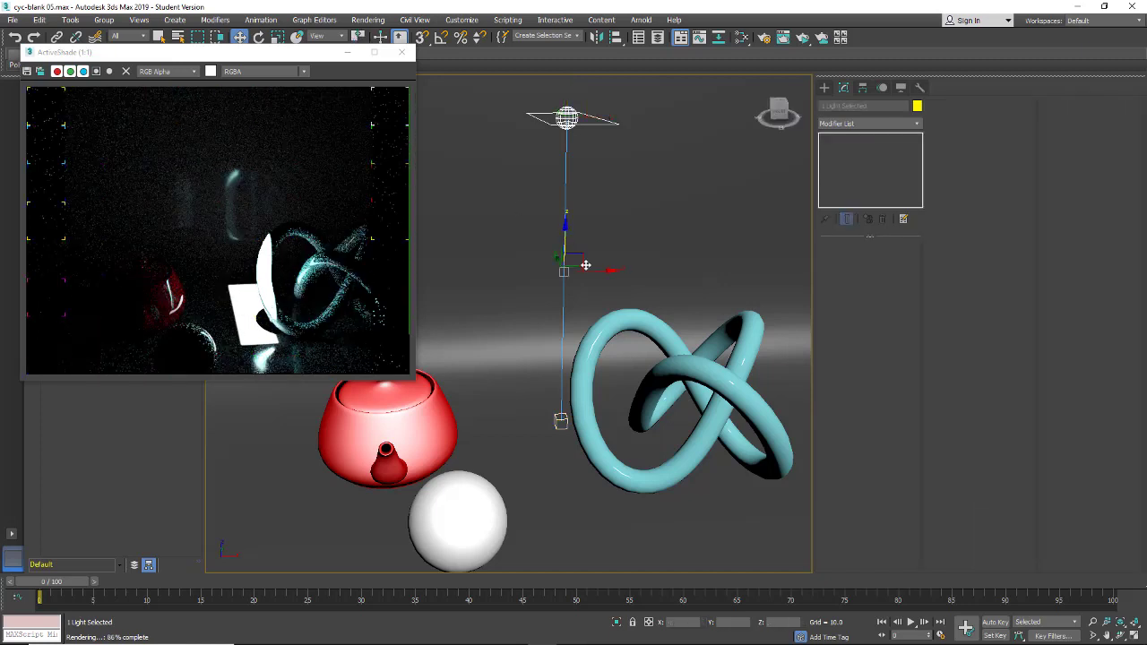
drag(596, 269, 564, 271)
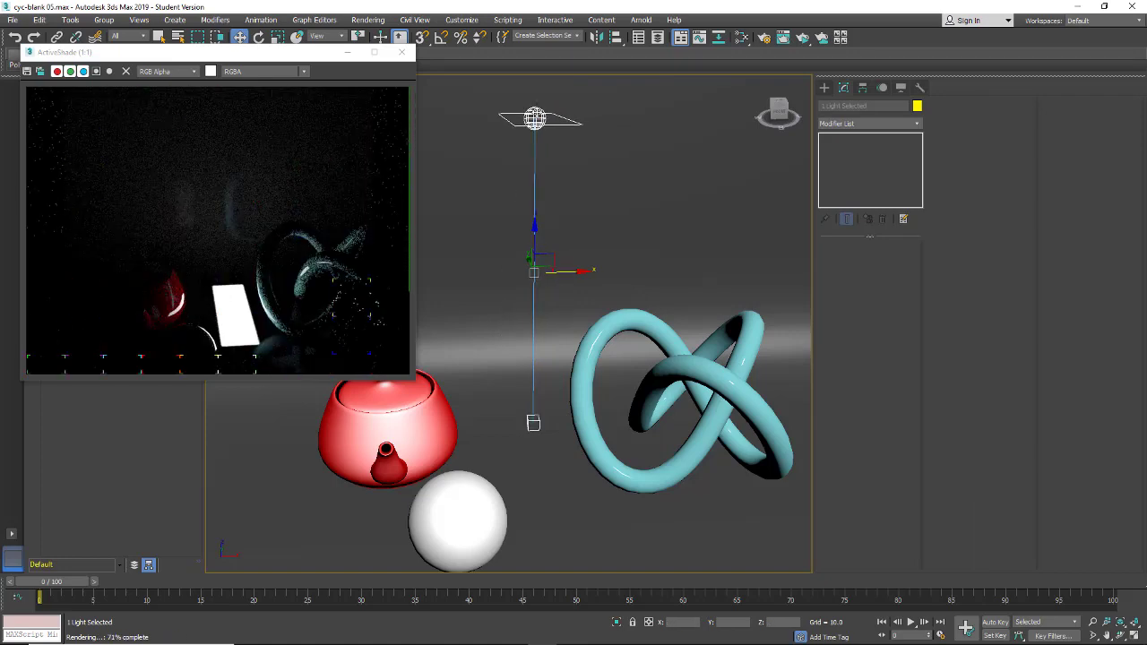
click(535, 119)
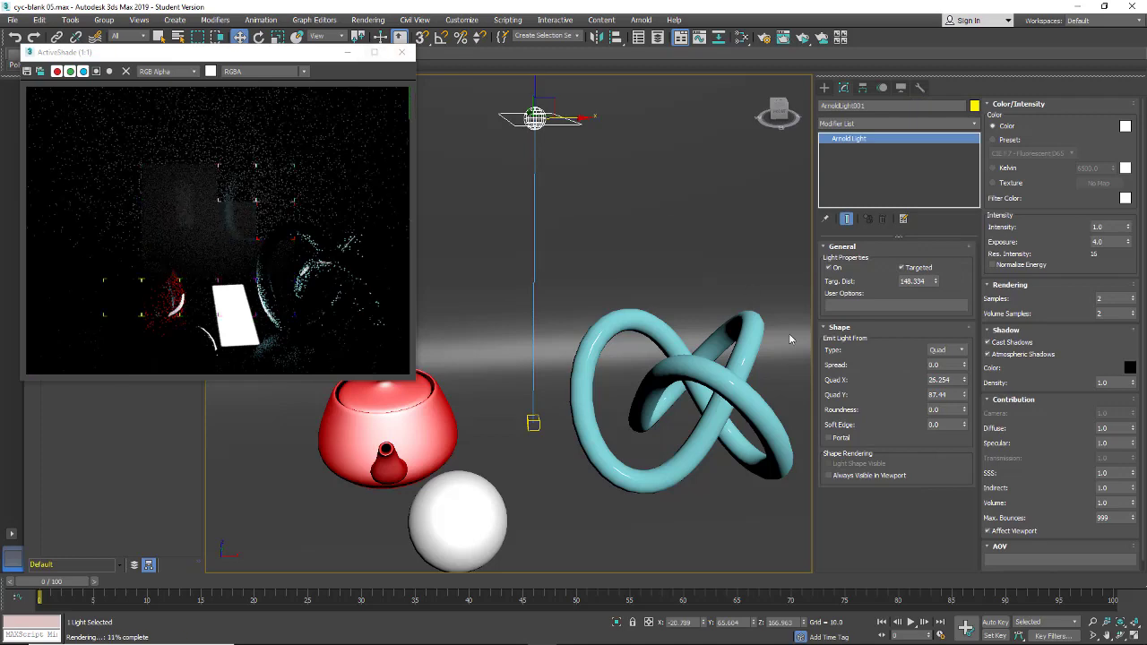
drag(964, 364, 951, 336)
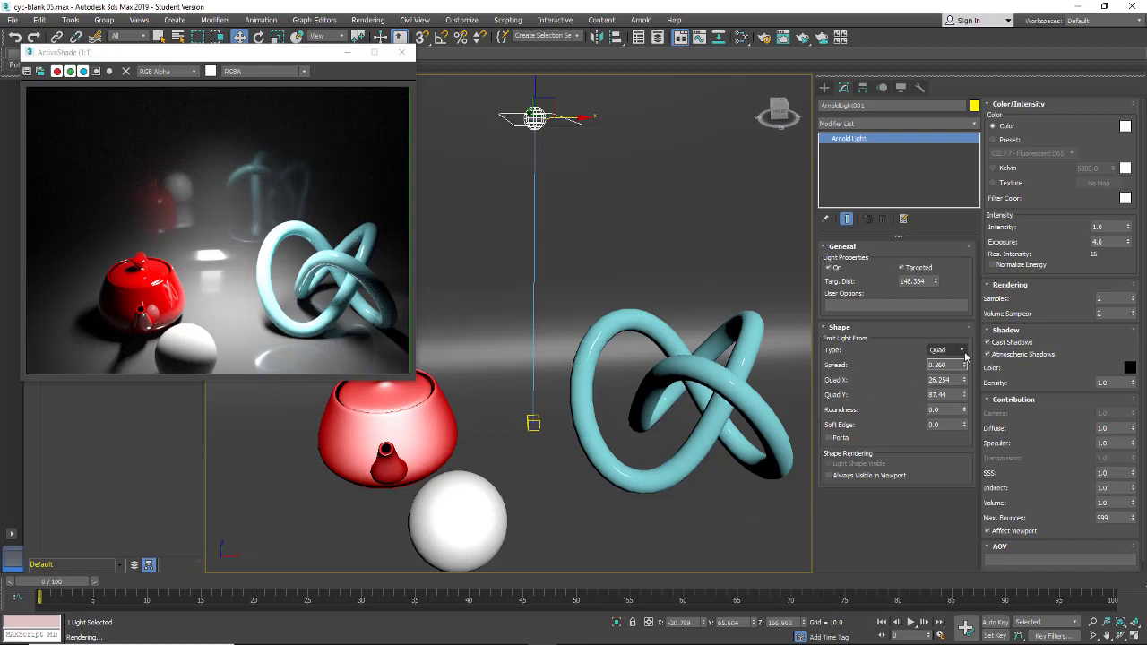
- Change the light's emission shape to Disc and enlarge its radius to about 39.7
click(952, 350)
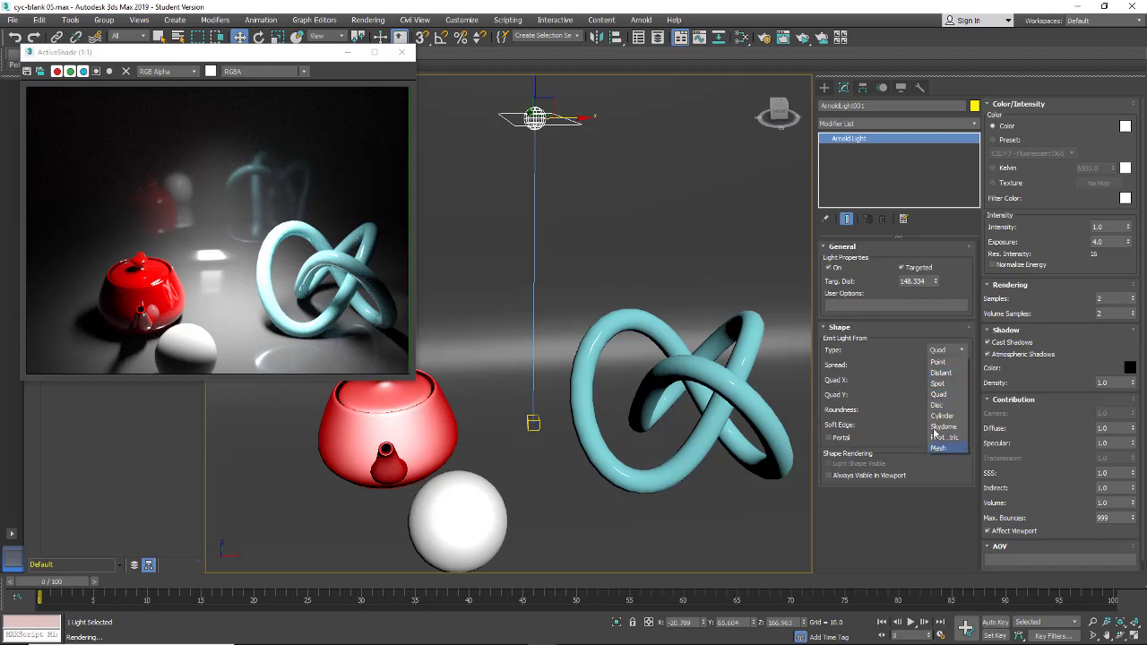
click(950, 408)
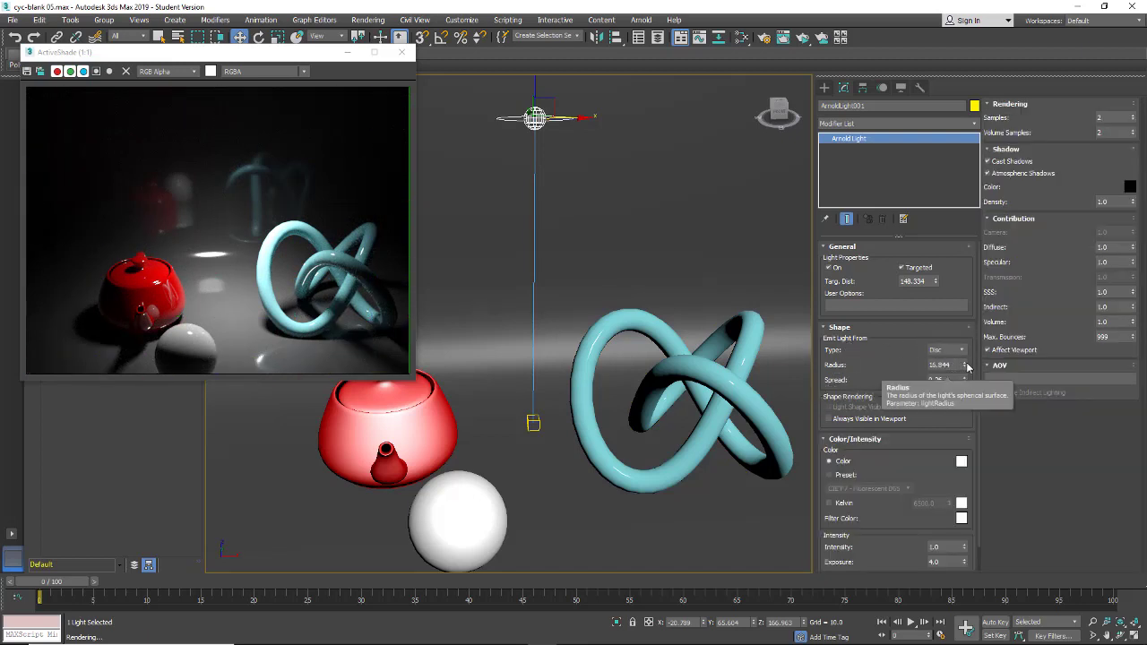
drag(964, 364, 967, 279)
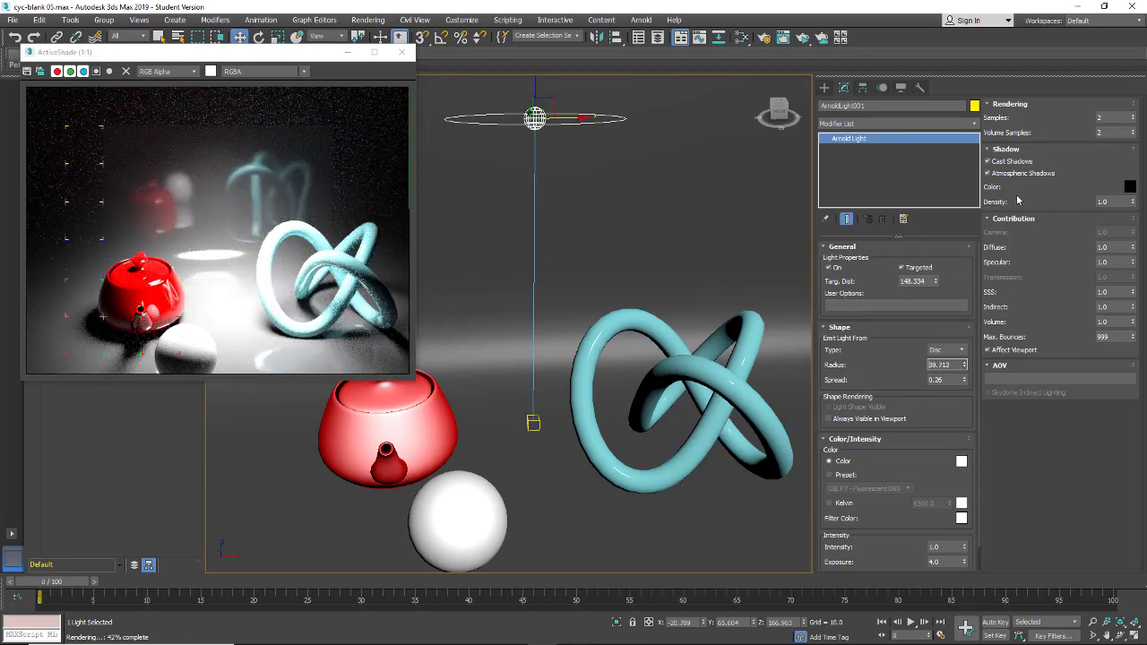
- Narrow the parameter display slightly and reduce the disc light's spread to 0.12
mouse_move(812, 392)
mouse_down()
mouse_move(1007, 391)
mouse_move(799, 389)
mouse_move(834, 390)
mouse_up()
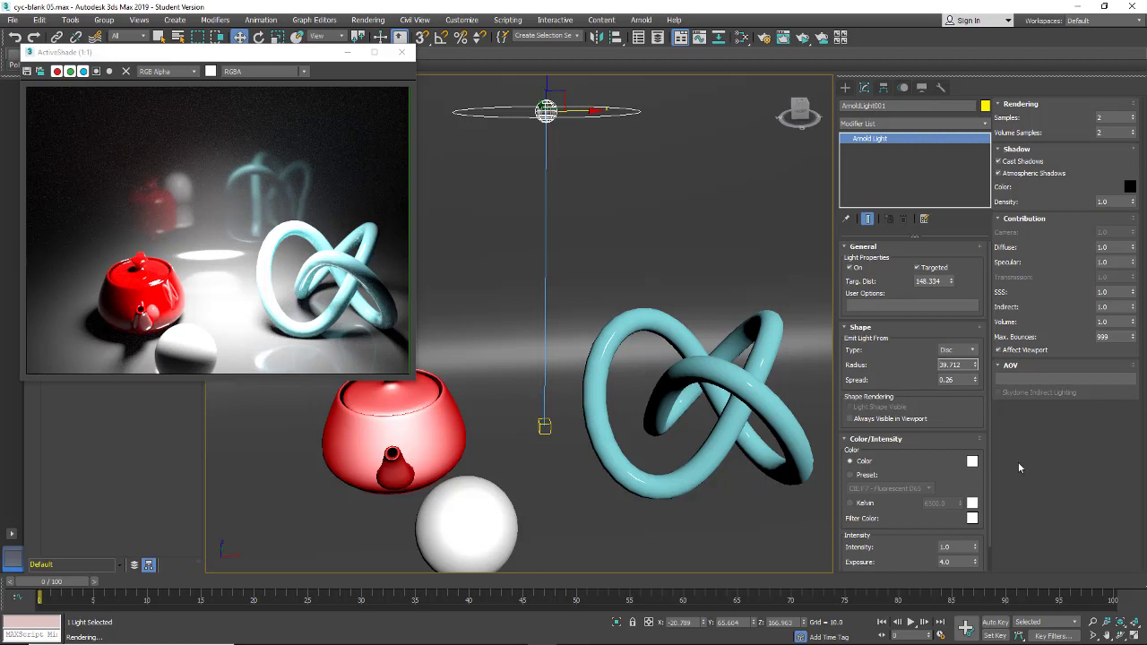
scroll(894, 529, down, 2)
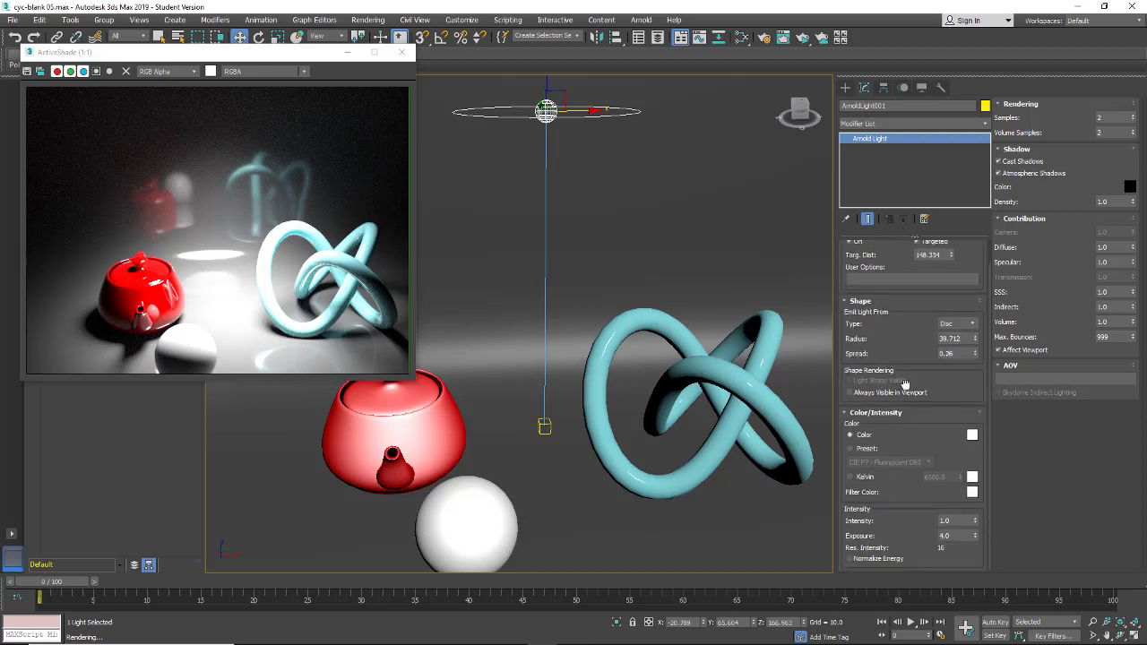
scroll(876, 485, up, 2)
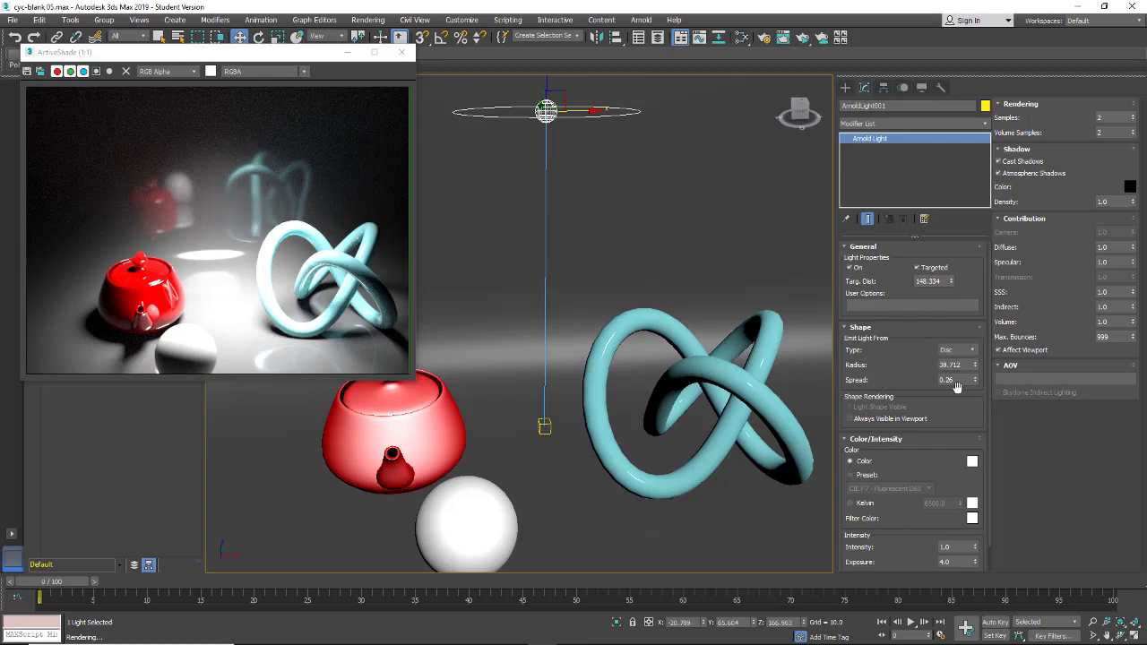
drag(977, 384, 968, 397)
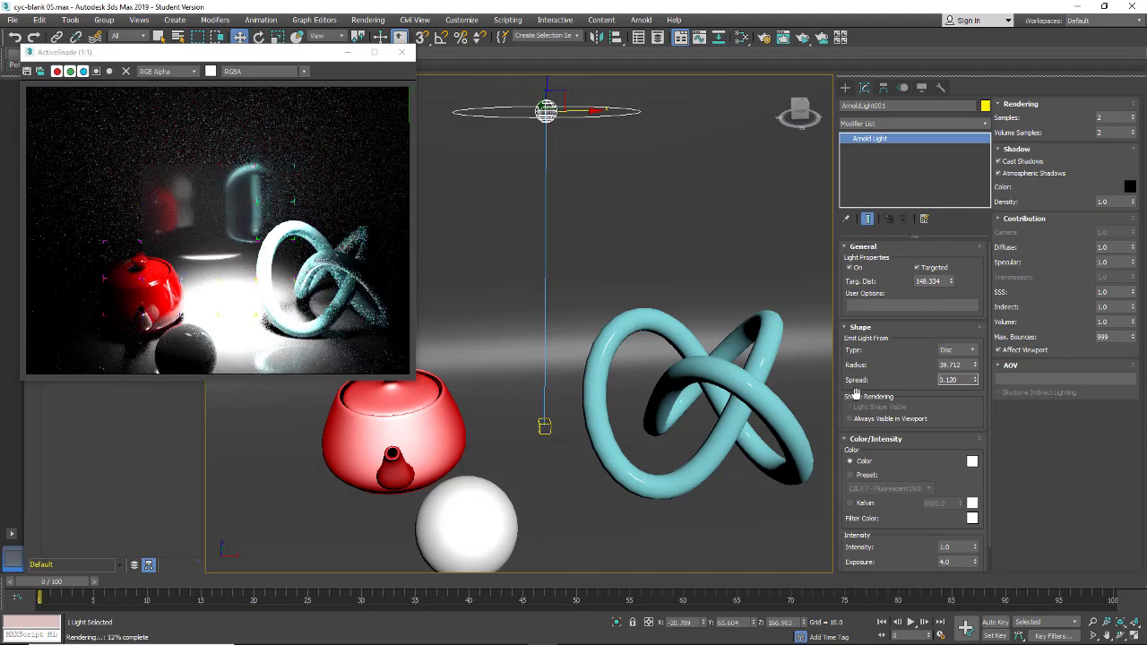
- Change the light's emission shape to Cylinder and lower the light to Z about 108.2
click(972, 350)
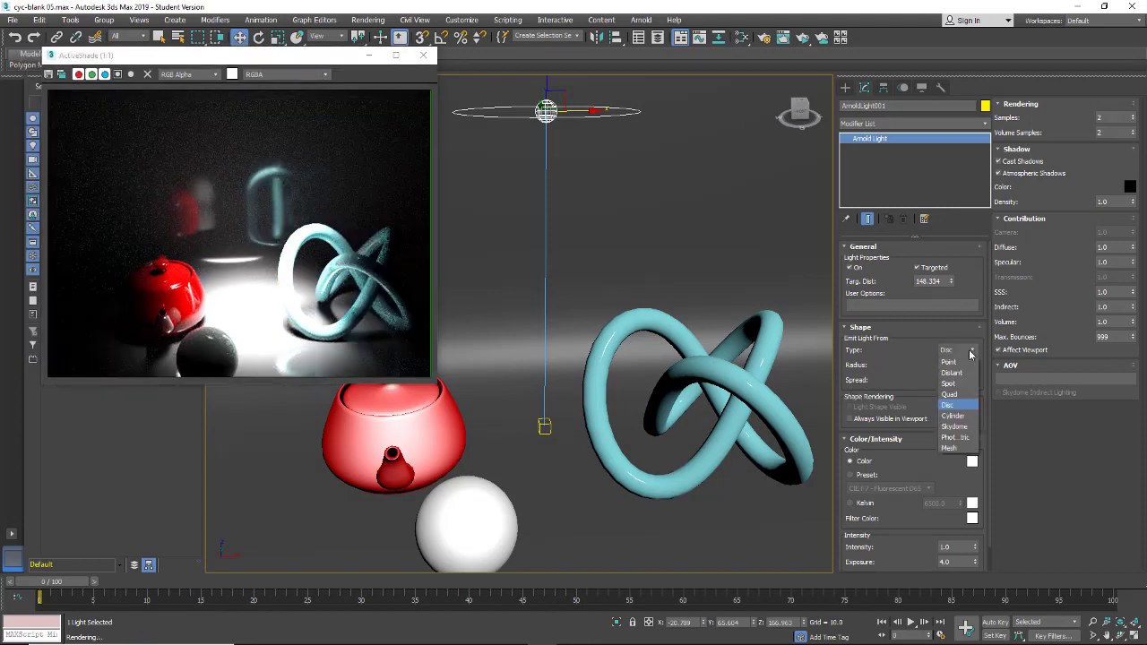
click(973, 419)
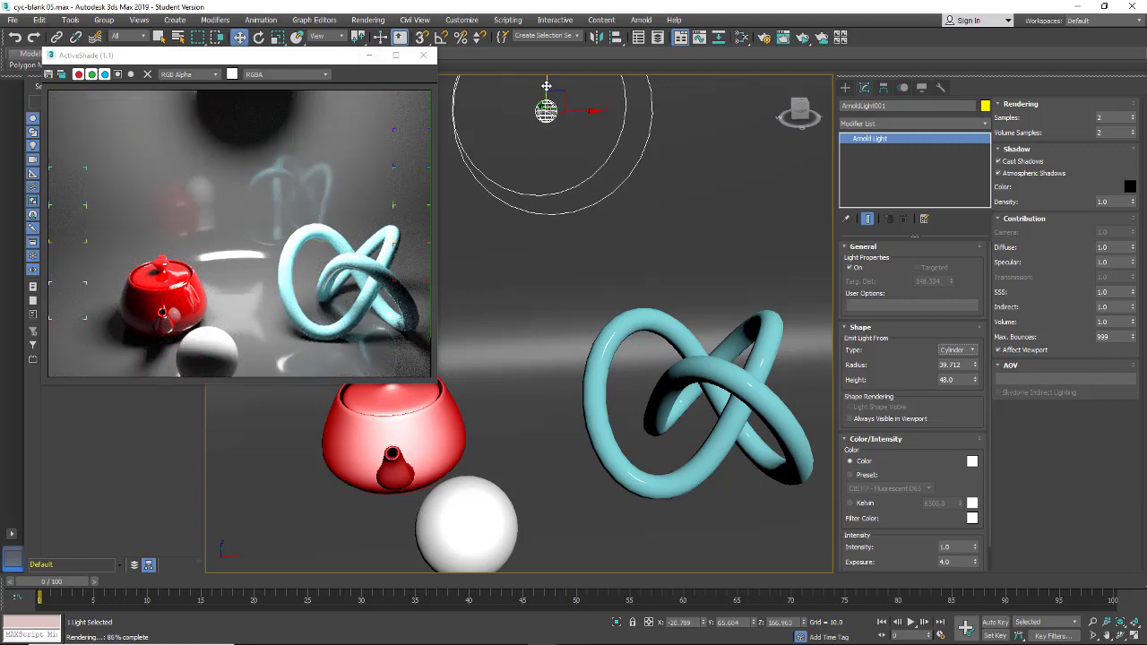
drag(546, 86, 545, 221)
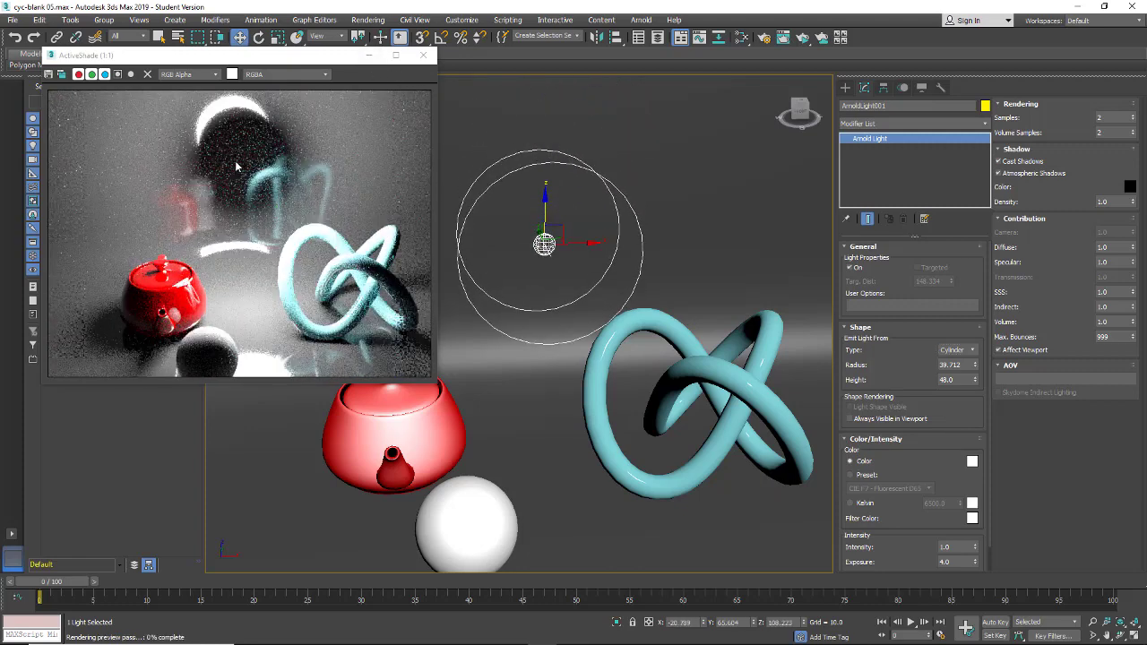
- Rotate the cylinder light about its vertical axis to a Z angle of about -81° so it spans the scene sideways
key(e)
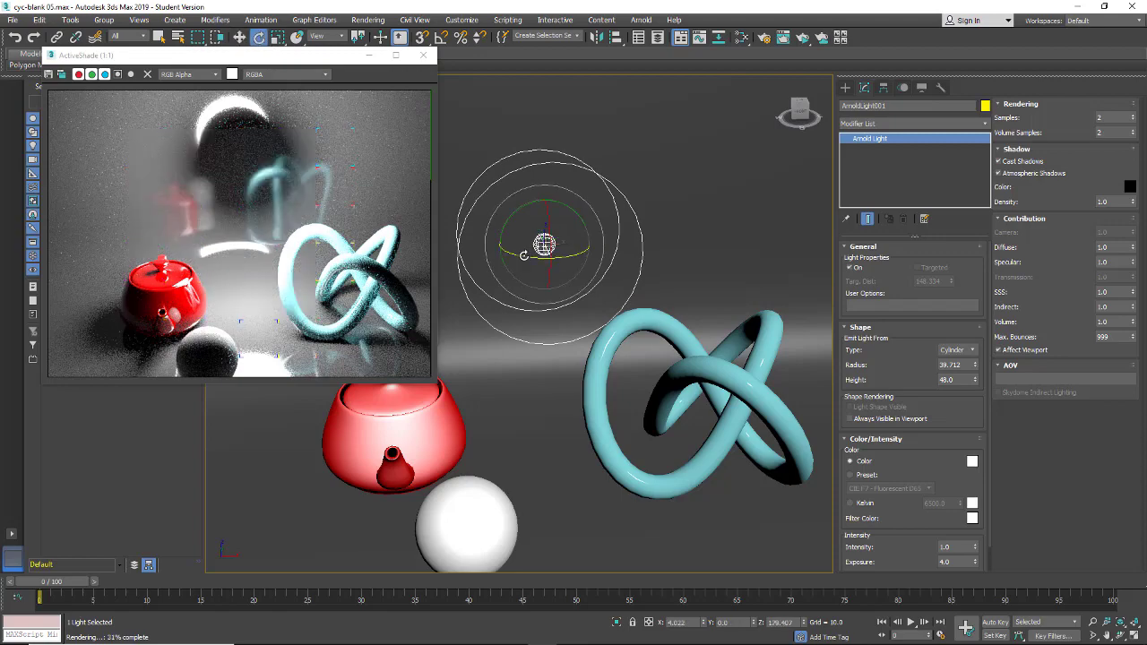
drag(524, 256, 642, 258)
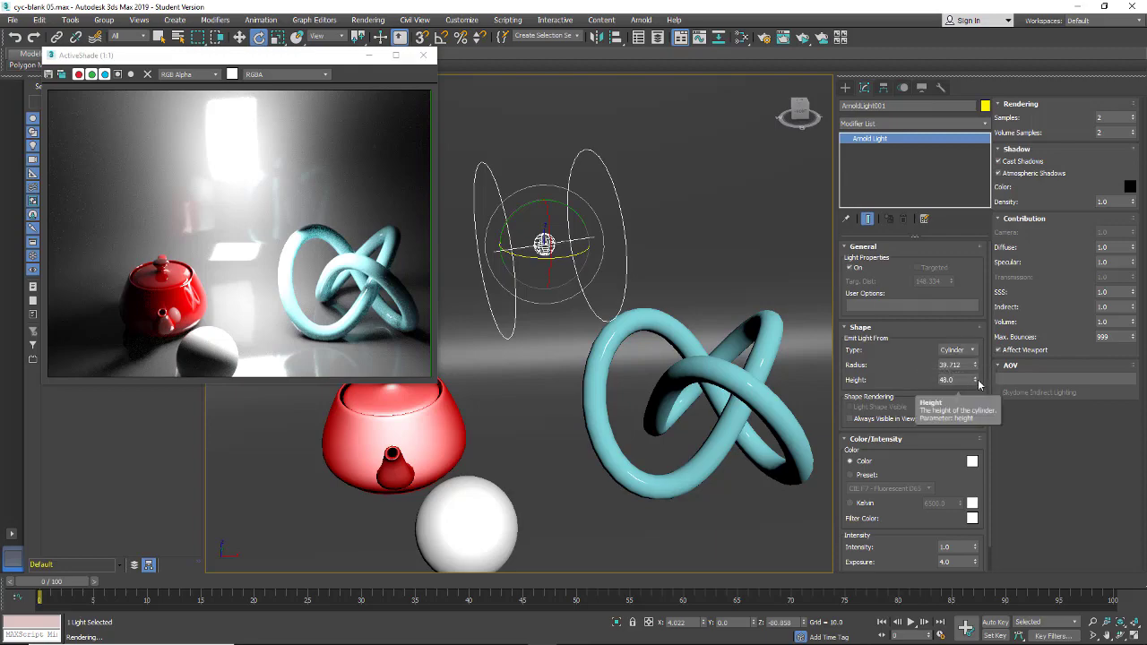
- Reshape the cylinder light into a long thin tube with height about 225.9 and radius about 4.1
drag(976, 380, 970, 241)
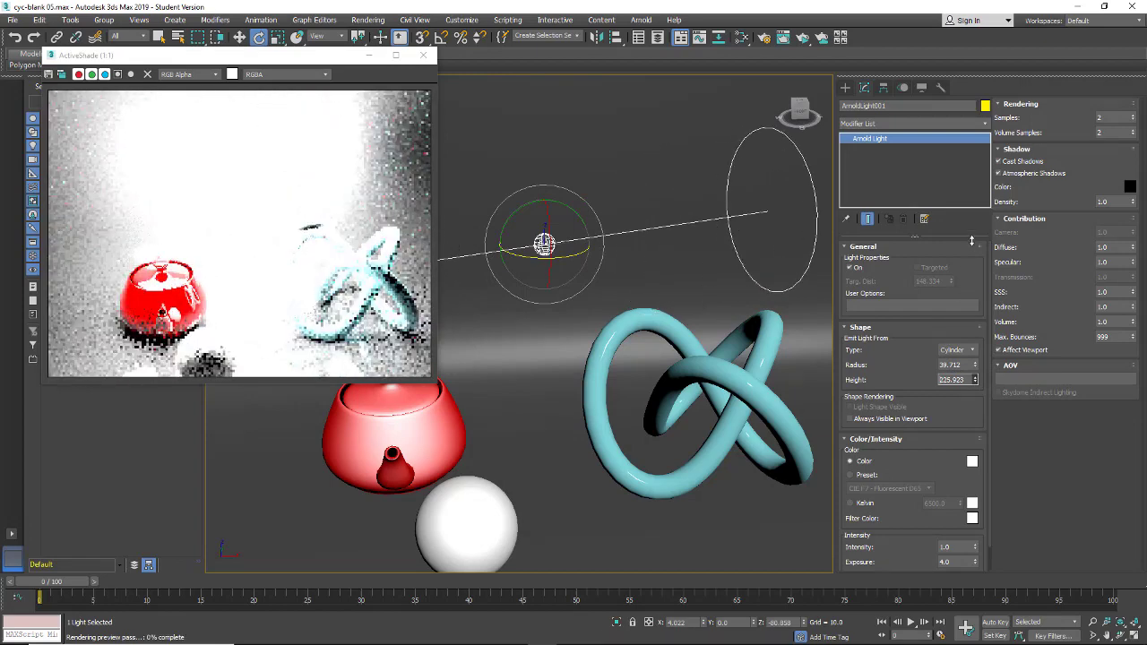
scroll(979, 359, down, 1)
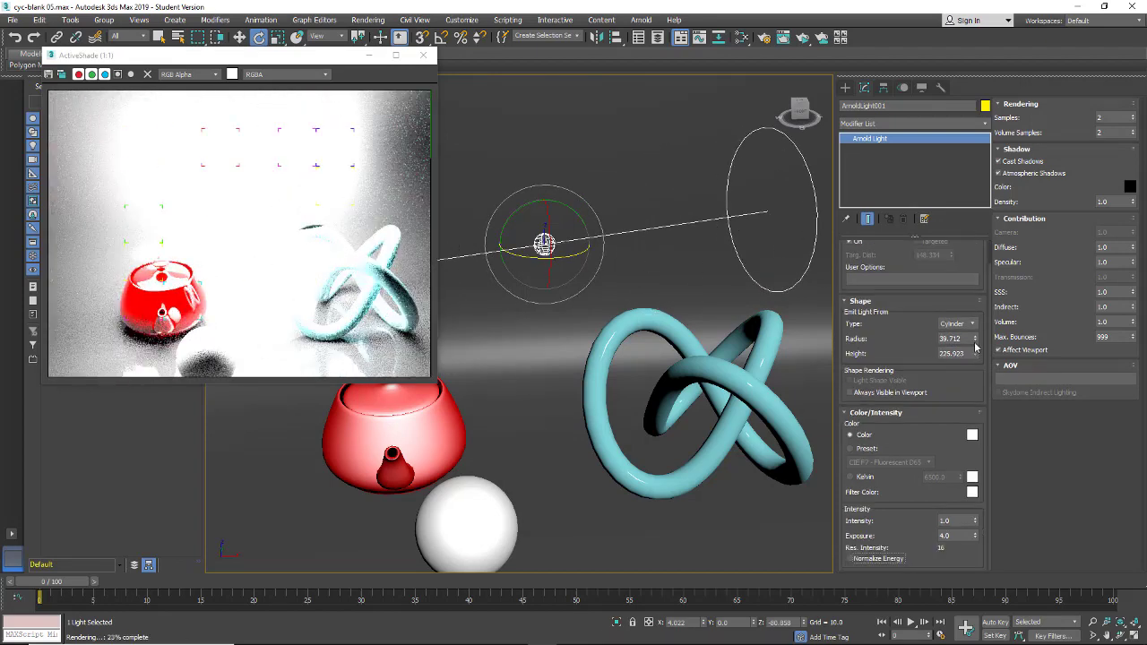
drag(975, 341, 950, 564)
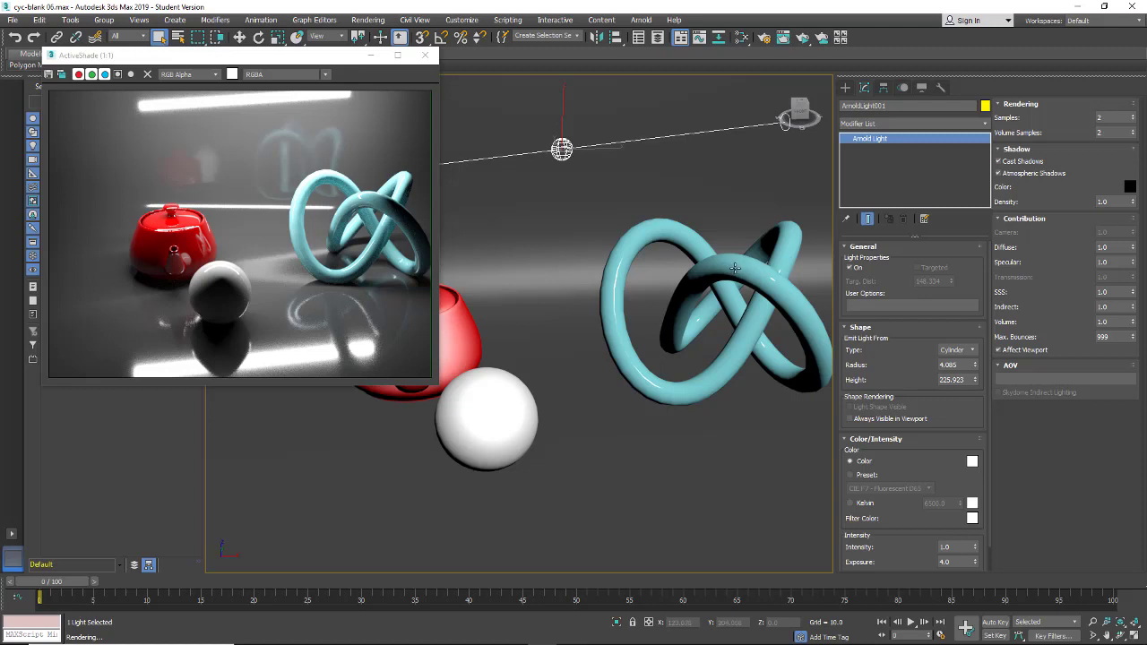
- Switch the light's emission shape to Mesh and assign the torus knot as its emitting mesh
click(735, 268)
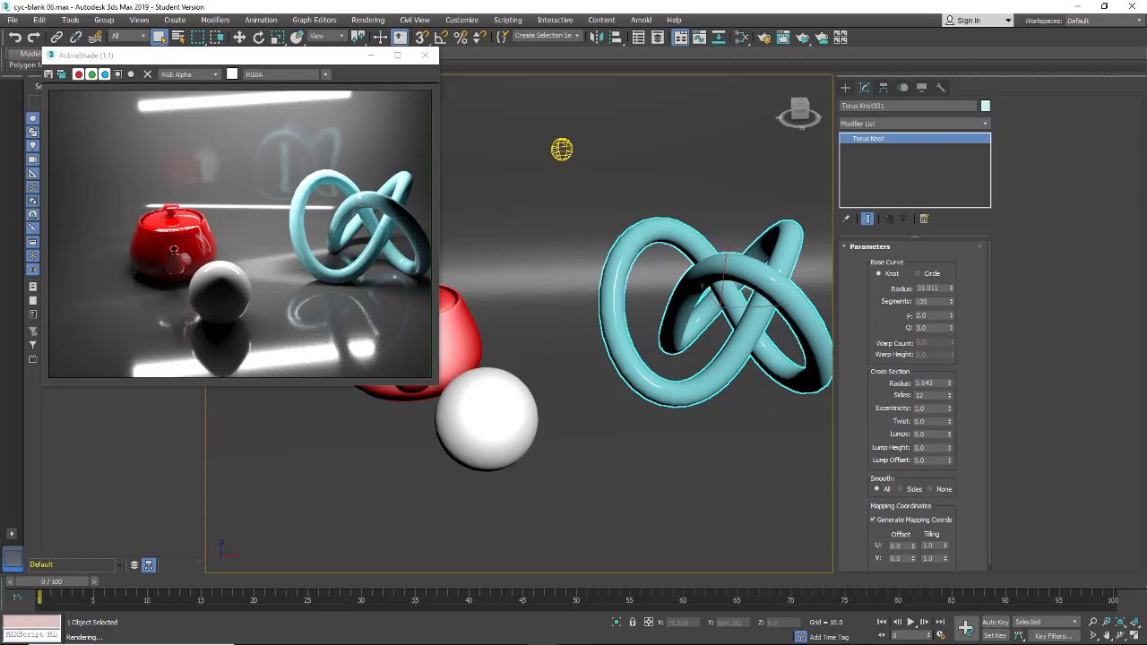
click(562, 150)
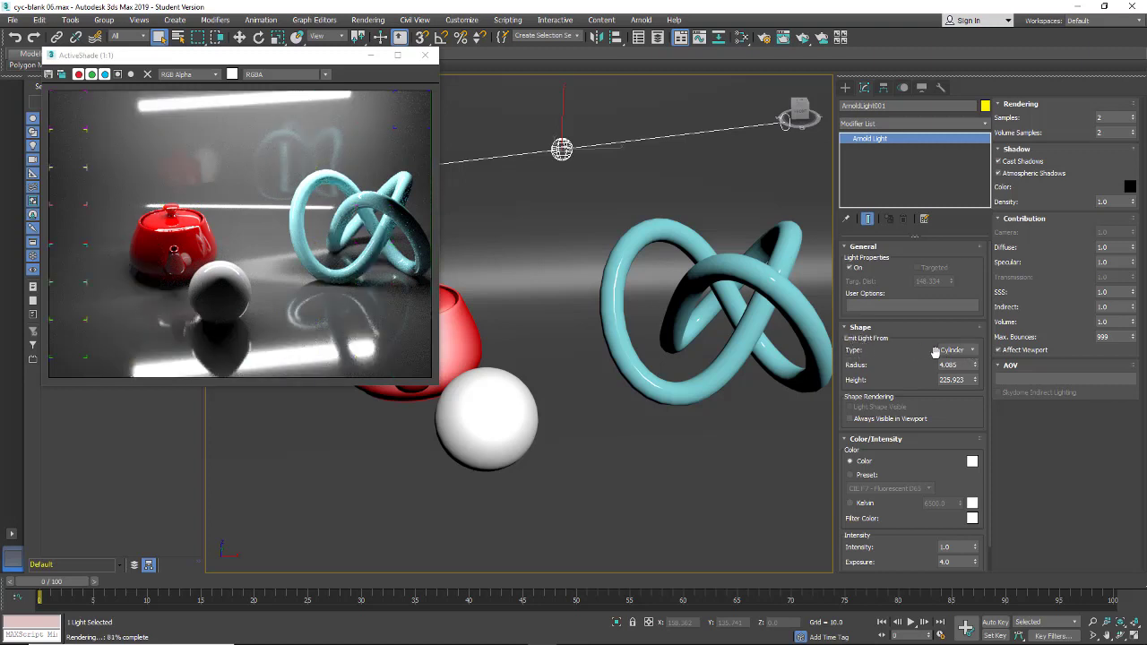
click(973, 350)
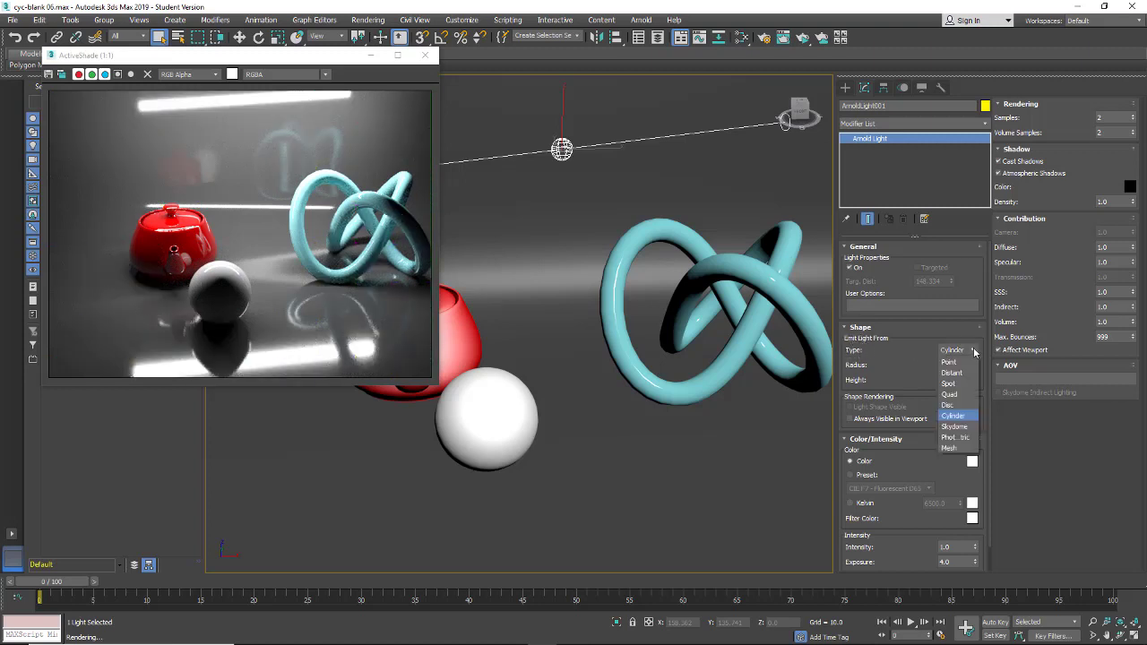
click(950, 448)
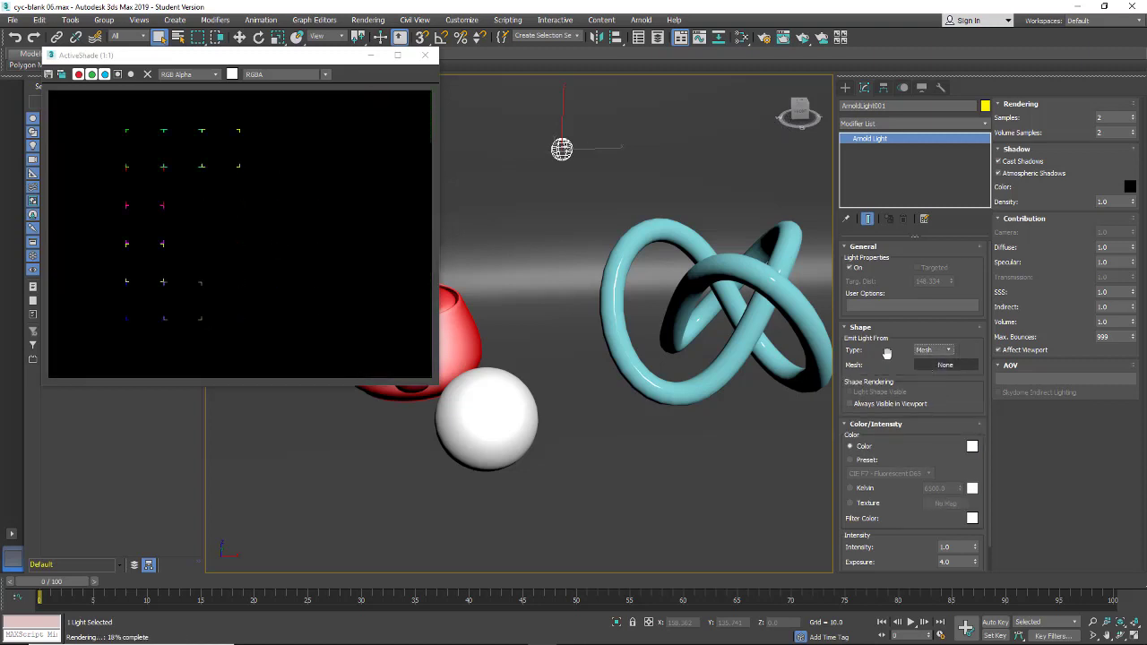
click(945, 365)
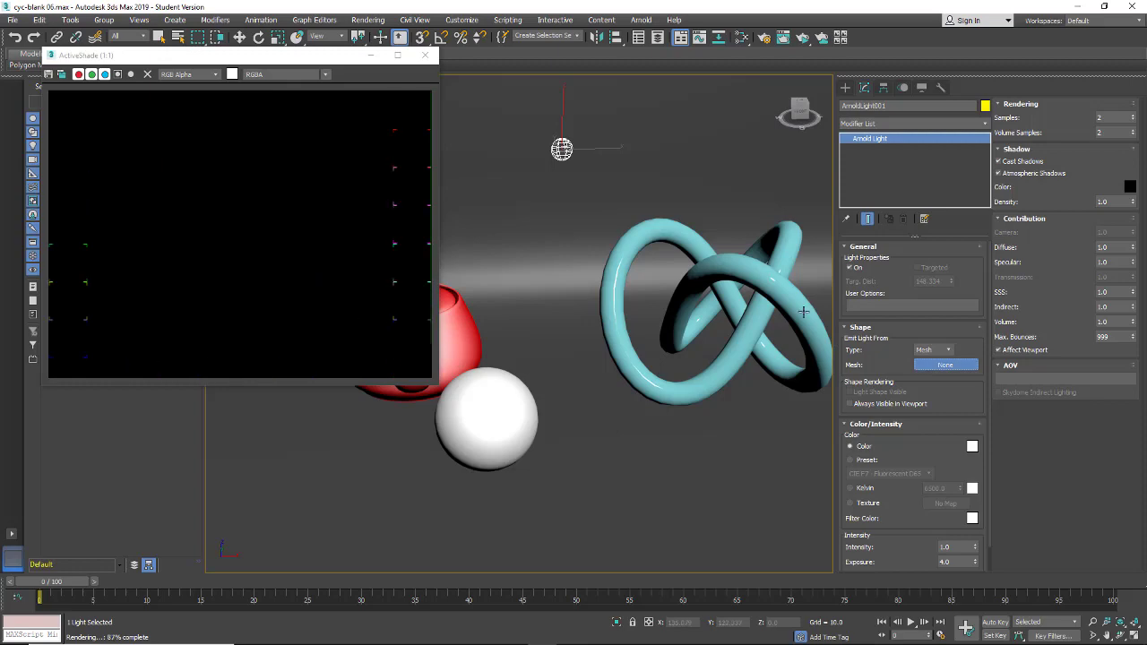
click(803, 311)
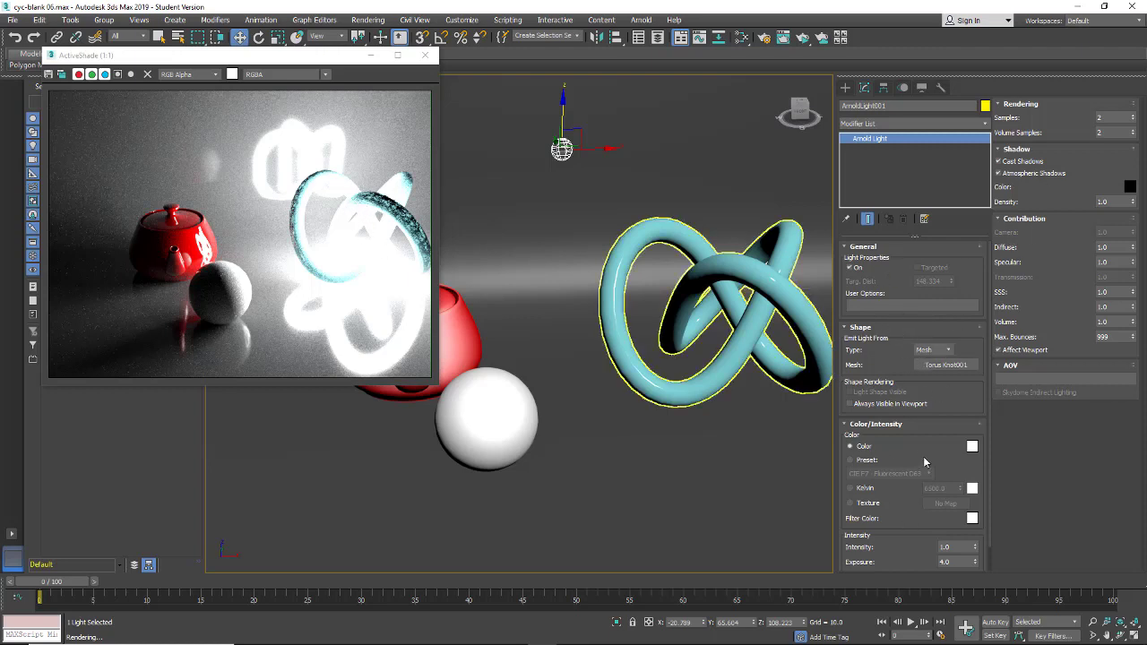
- Tint the mesh light pale cyan with hue 126 and saturation about 155
scroll(914, 393, down, 1)
click(972, 421)
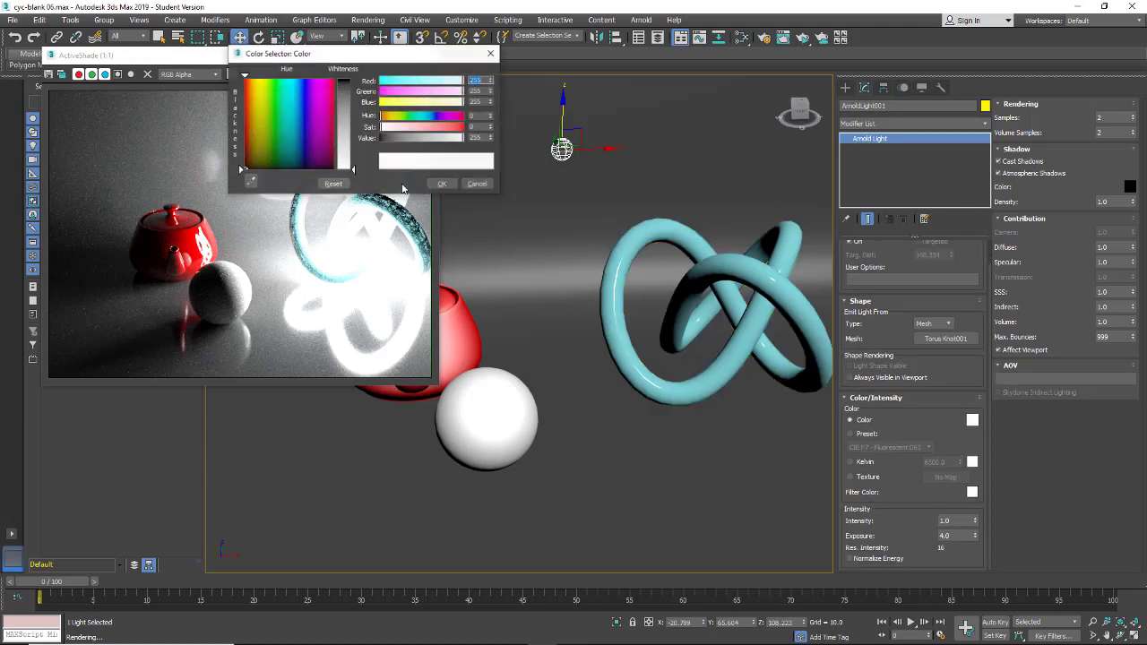
click(423, 119)
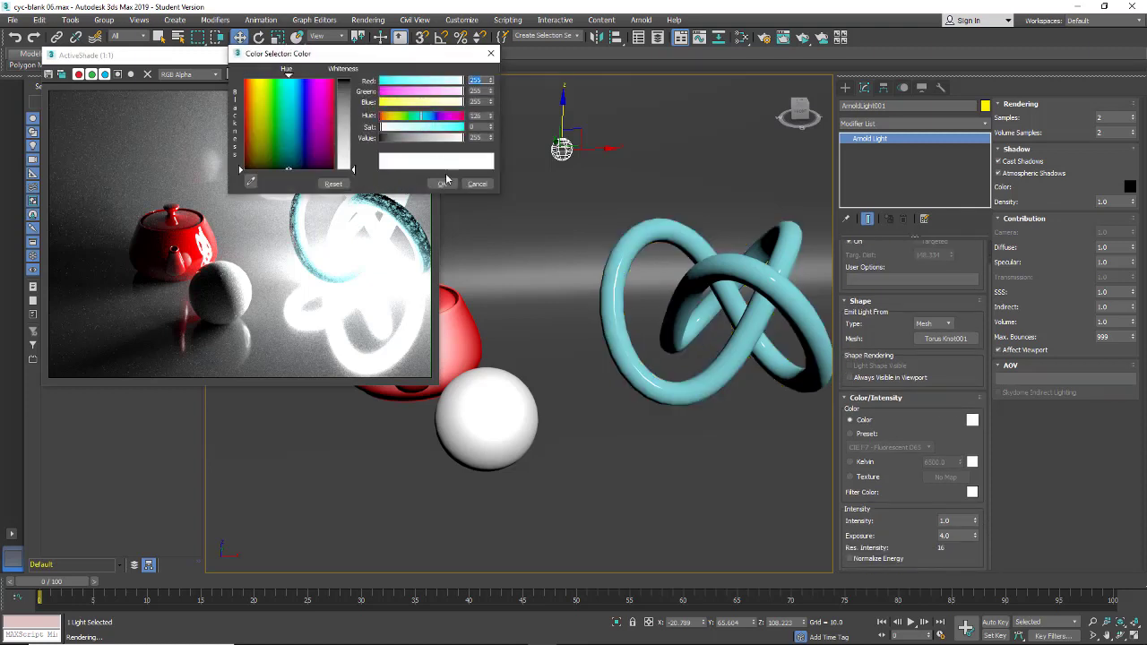
click(437, 130)
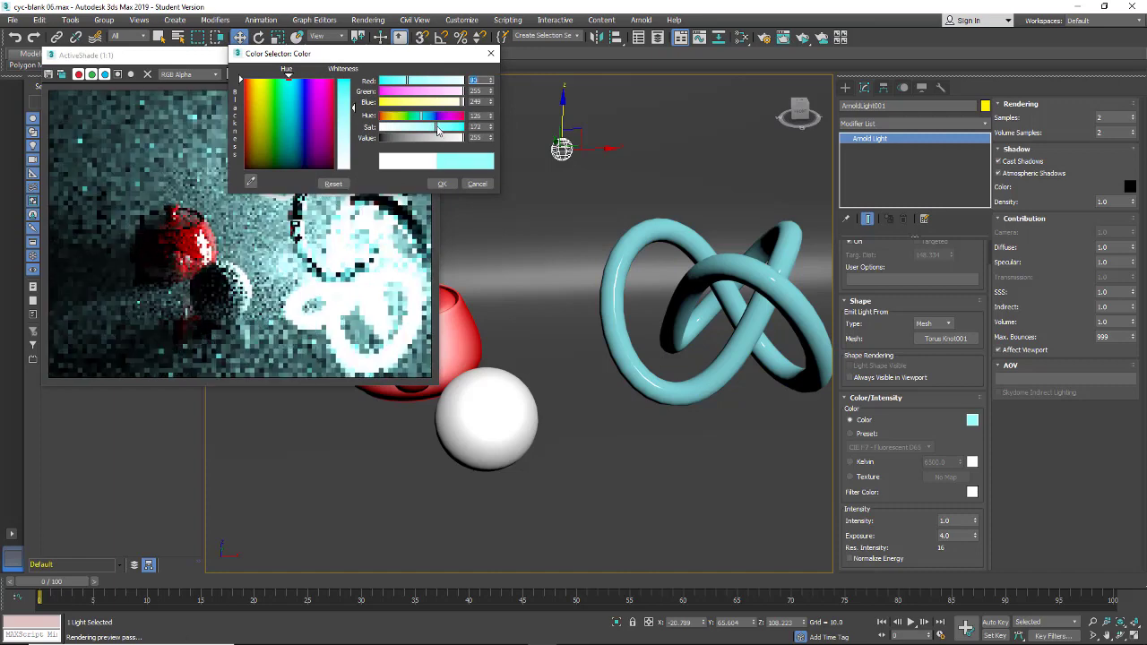
drag(438, 130, 429, 129)
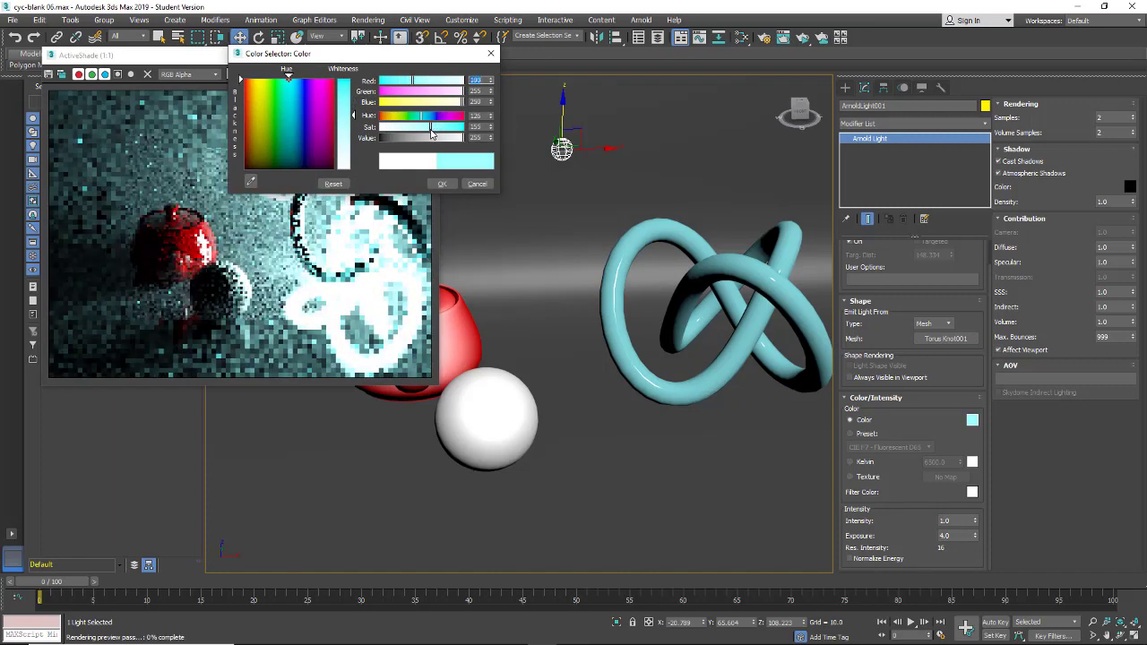
click(441, 184)
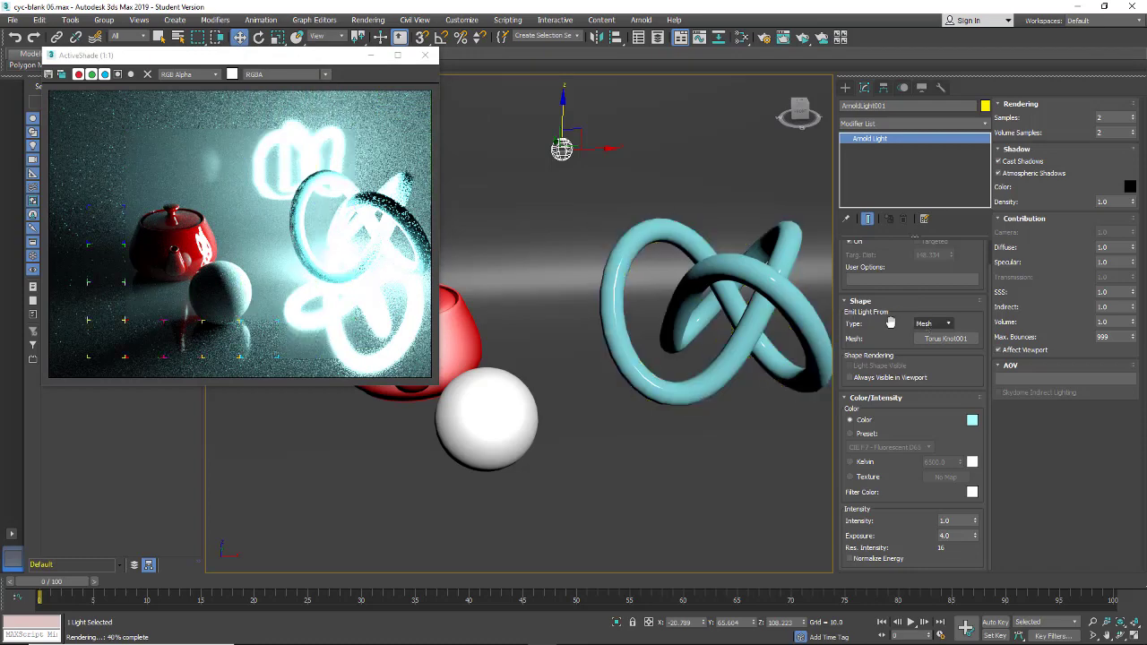
click(932, 339)
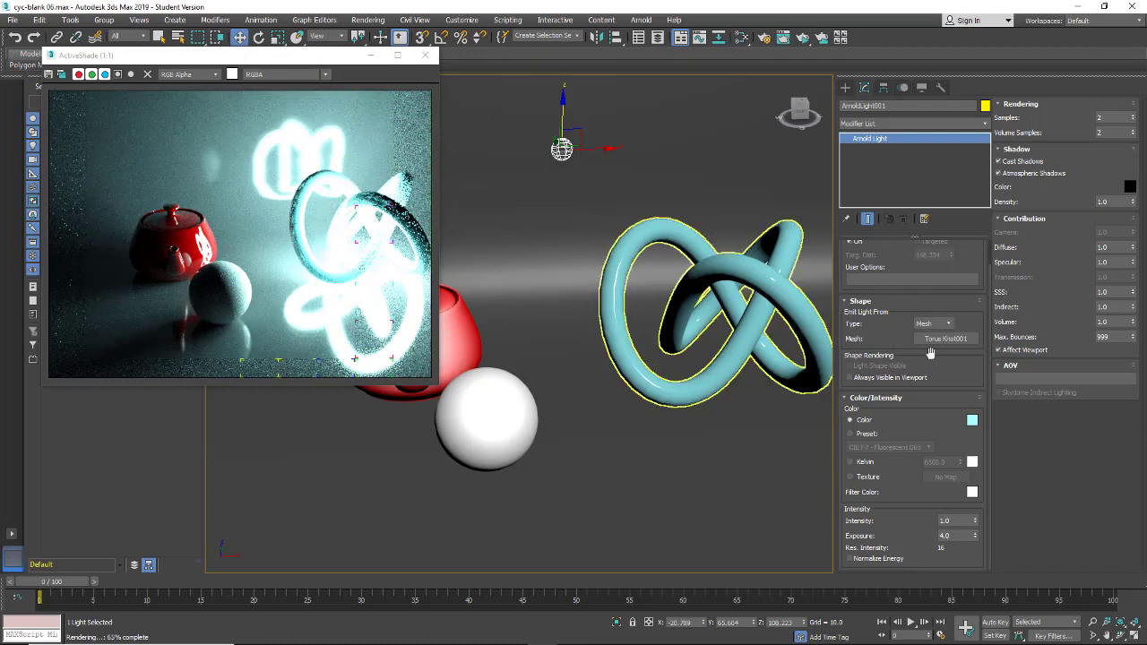